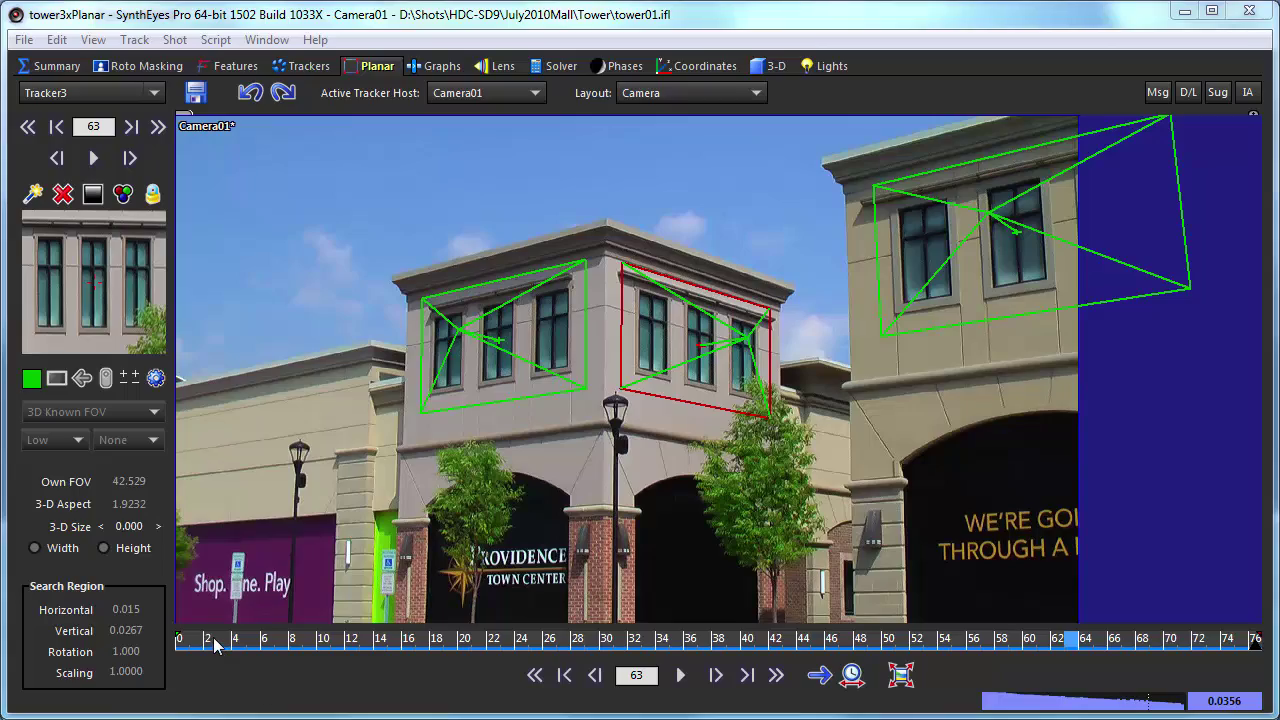
Step: Review the planar tracks from frame 10 and leave all three trackers deselected
drag(216, 640, 178, 663)
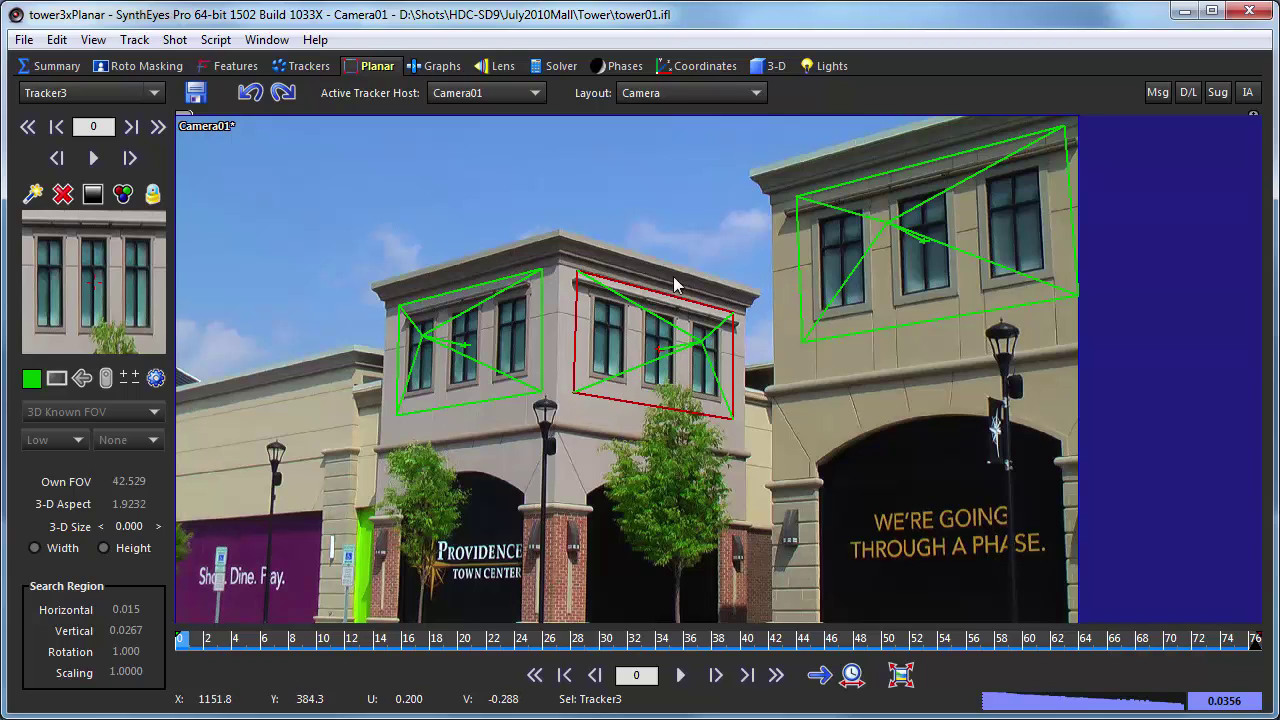
click(480, 567)
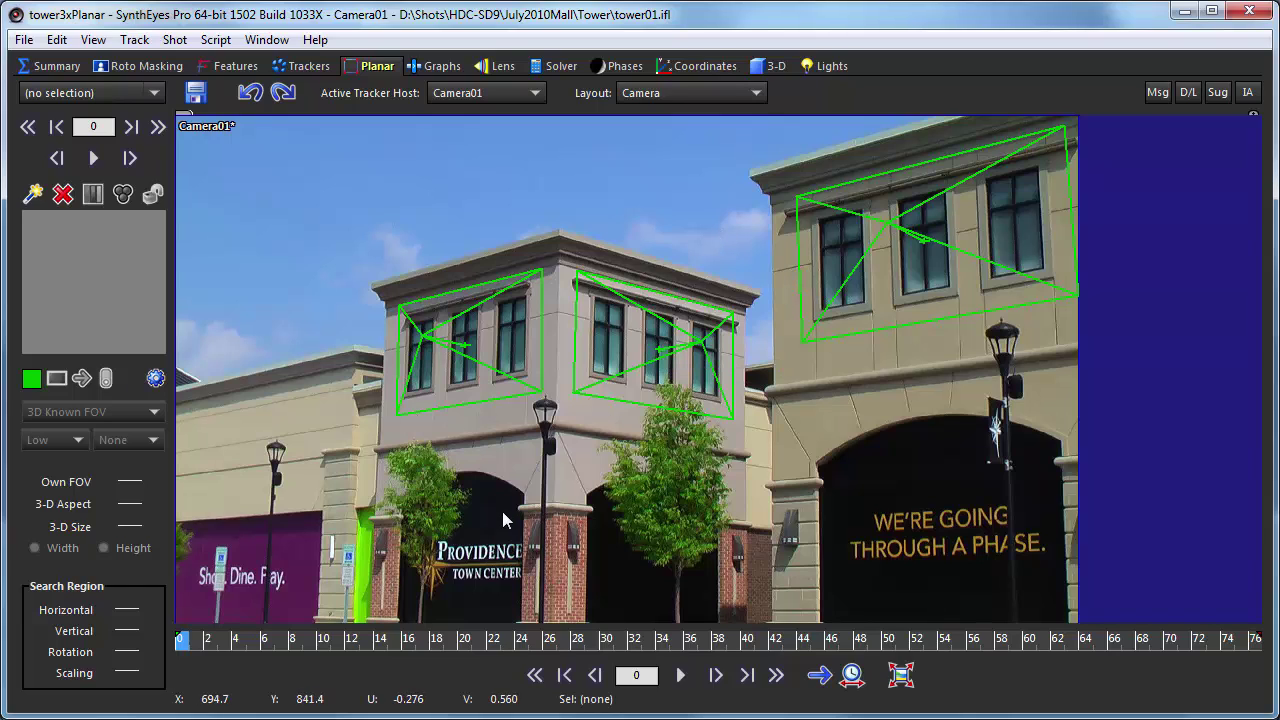
key(ctrl+a)
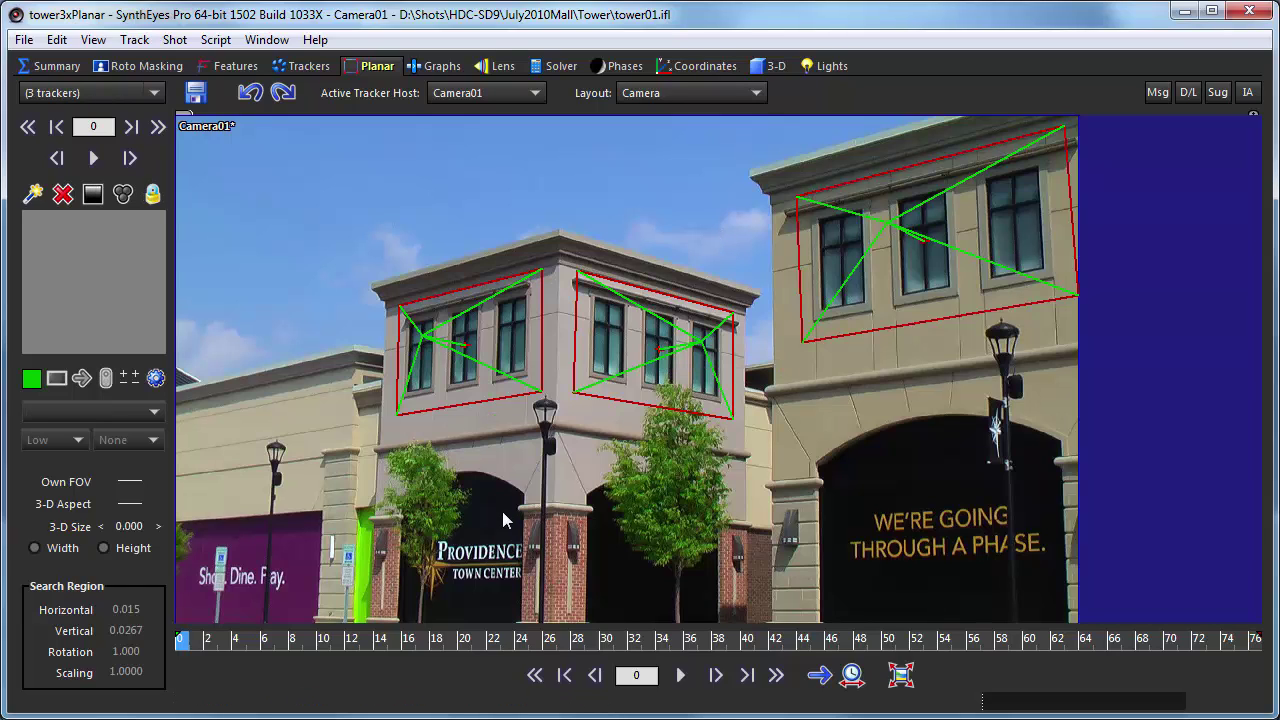
key(ctrl+d)
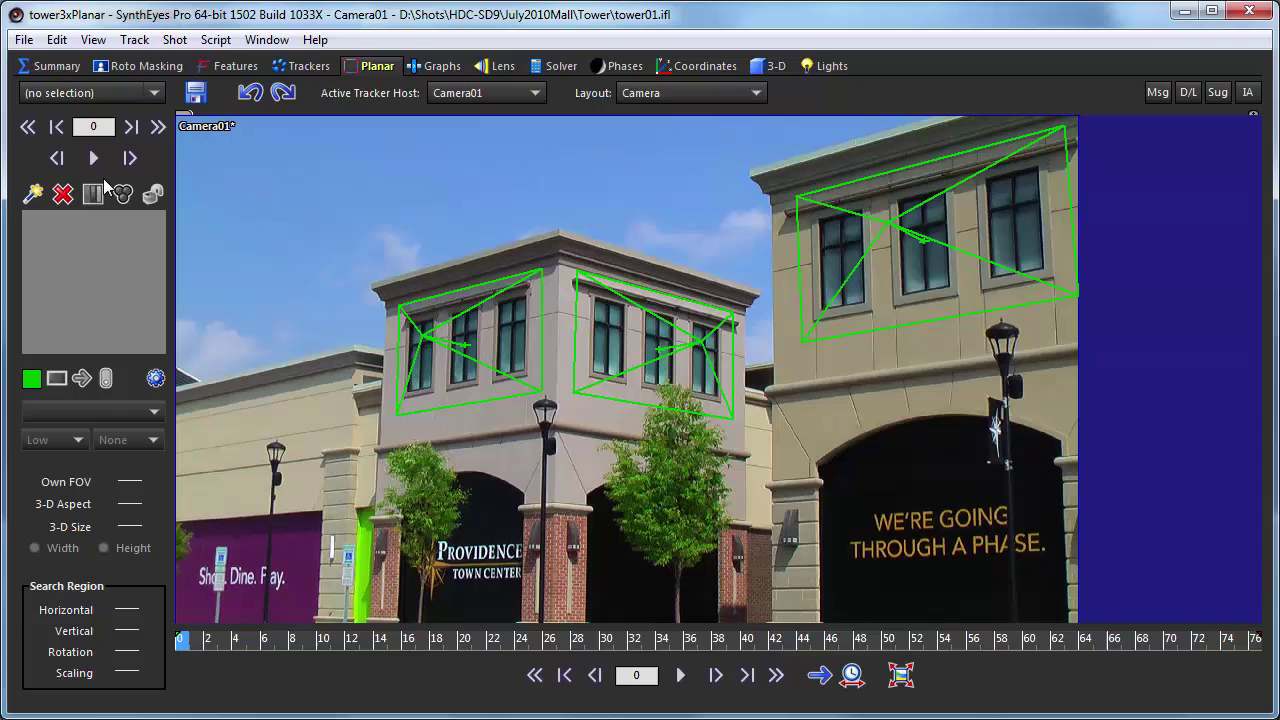
Step: Export a Fusion 7 Corner Pin comp as tower.comp, replacing the existing file, with default settings
click(24, 42)
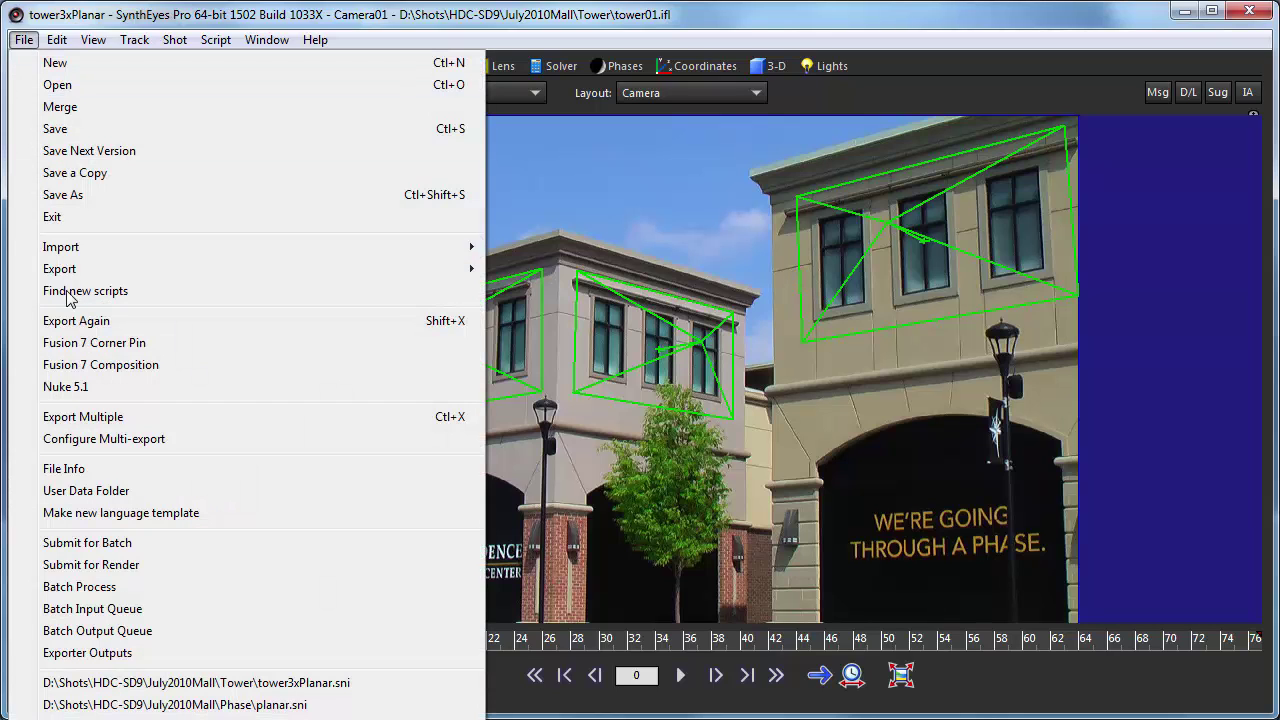
click(95, 343)
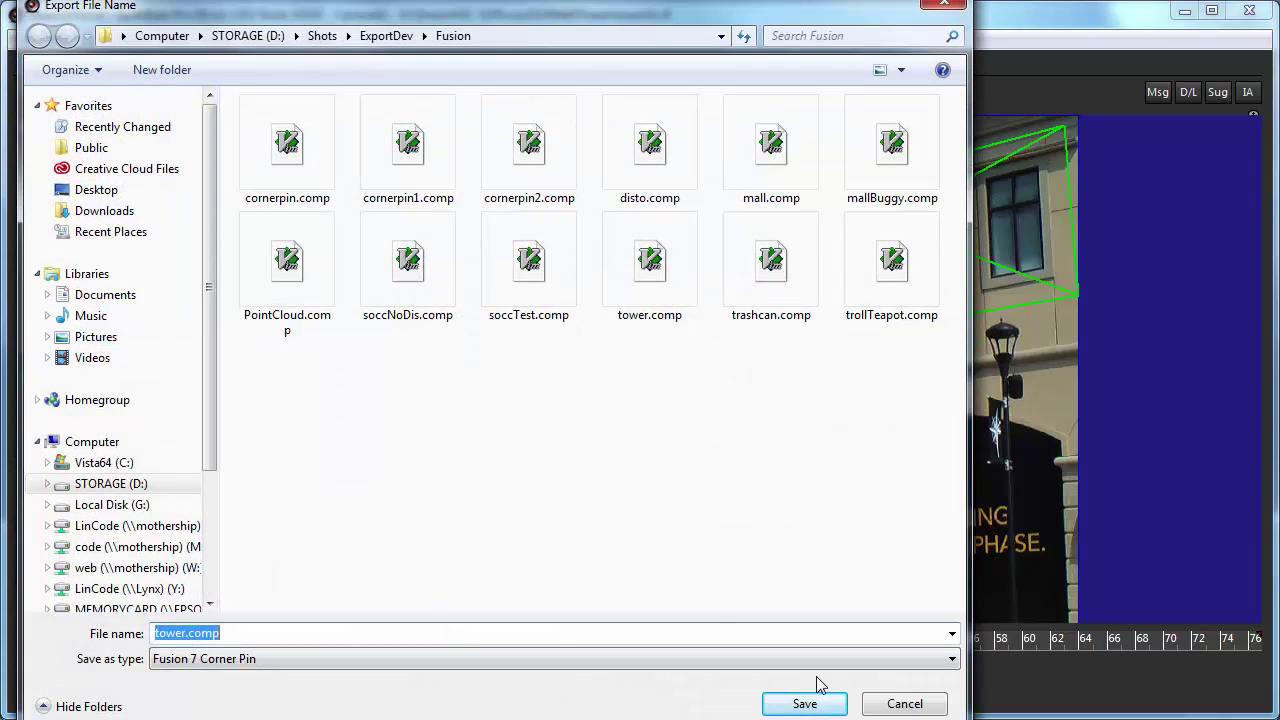
click(803, 704)
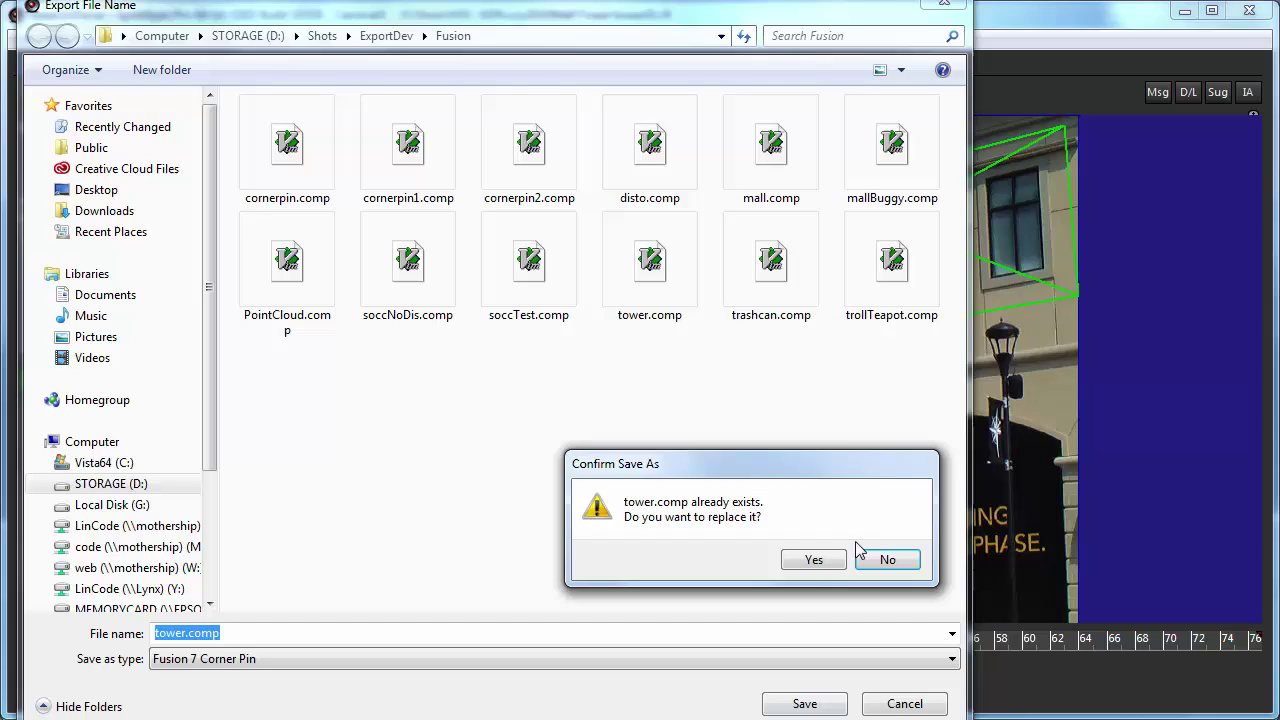
click(815, 559)
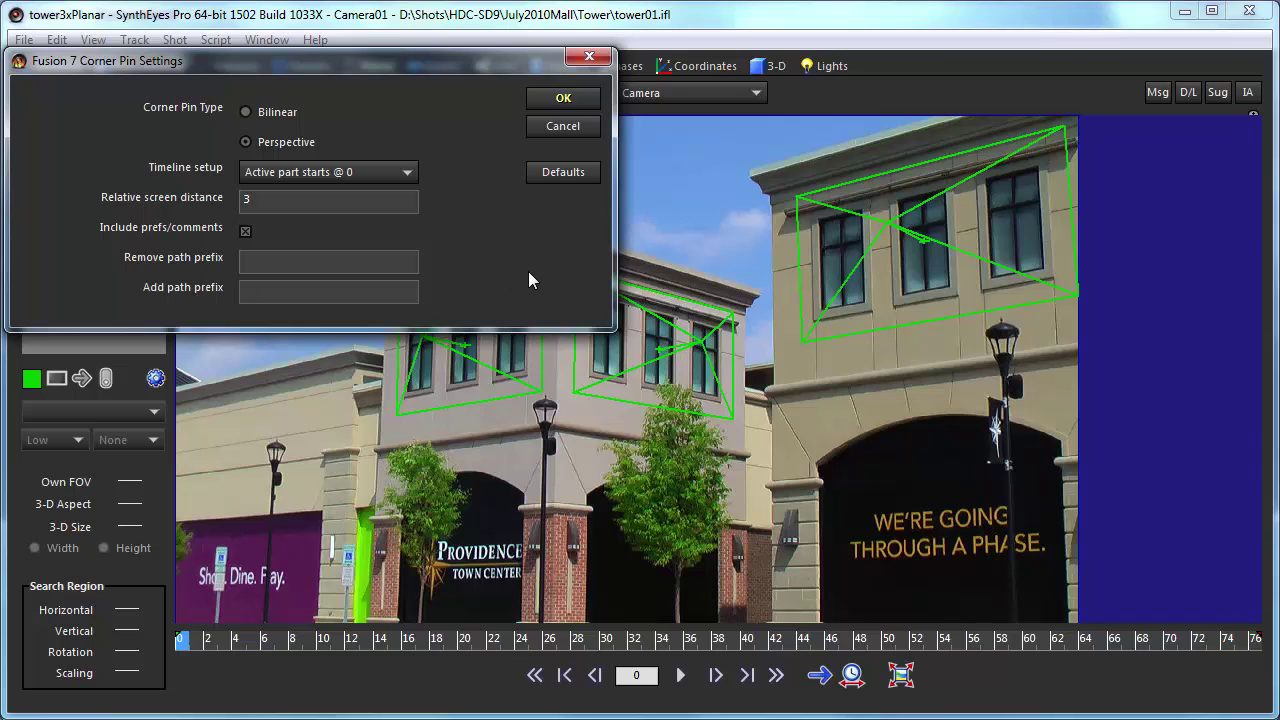
click(552, 100)
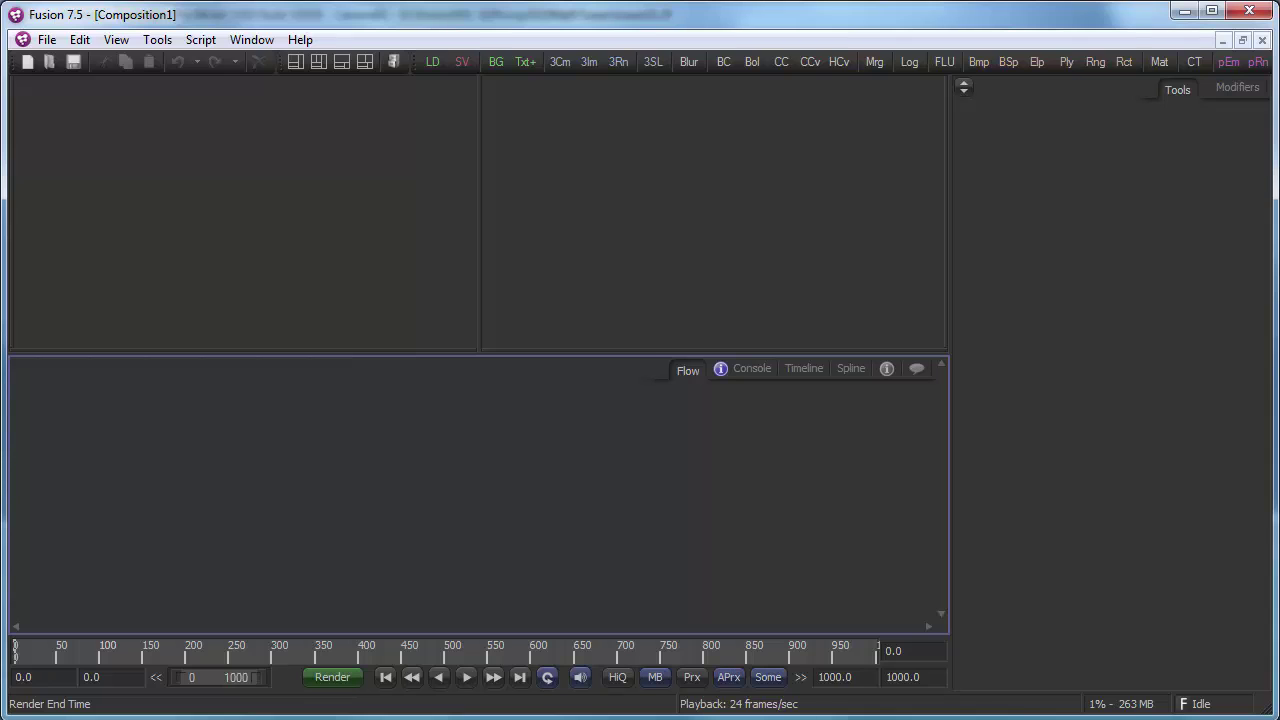
Step: Open tower.comp from Fusion's Recent Files
click(47, 40)
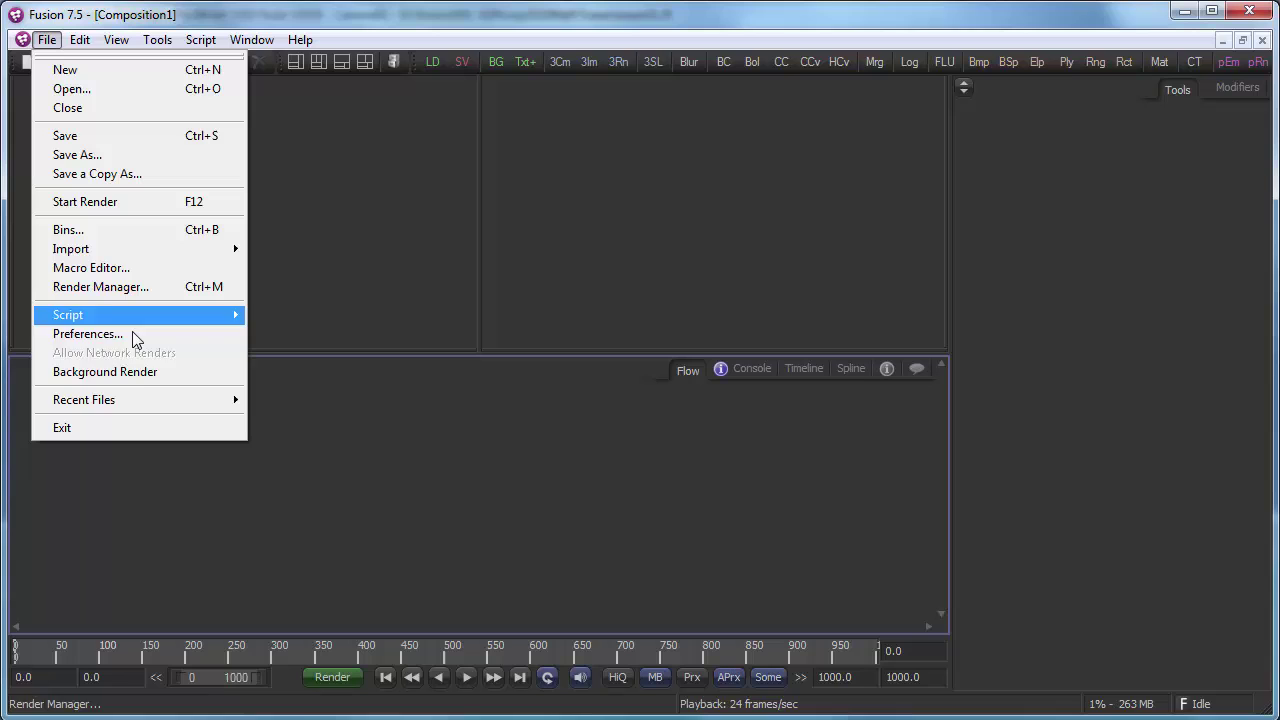
mouse_move(151, 411)
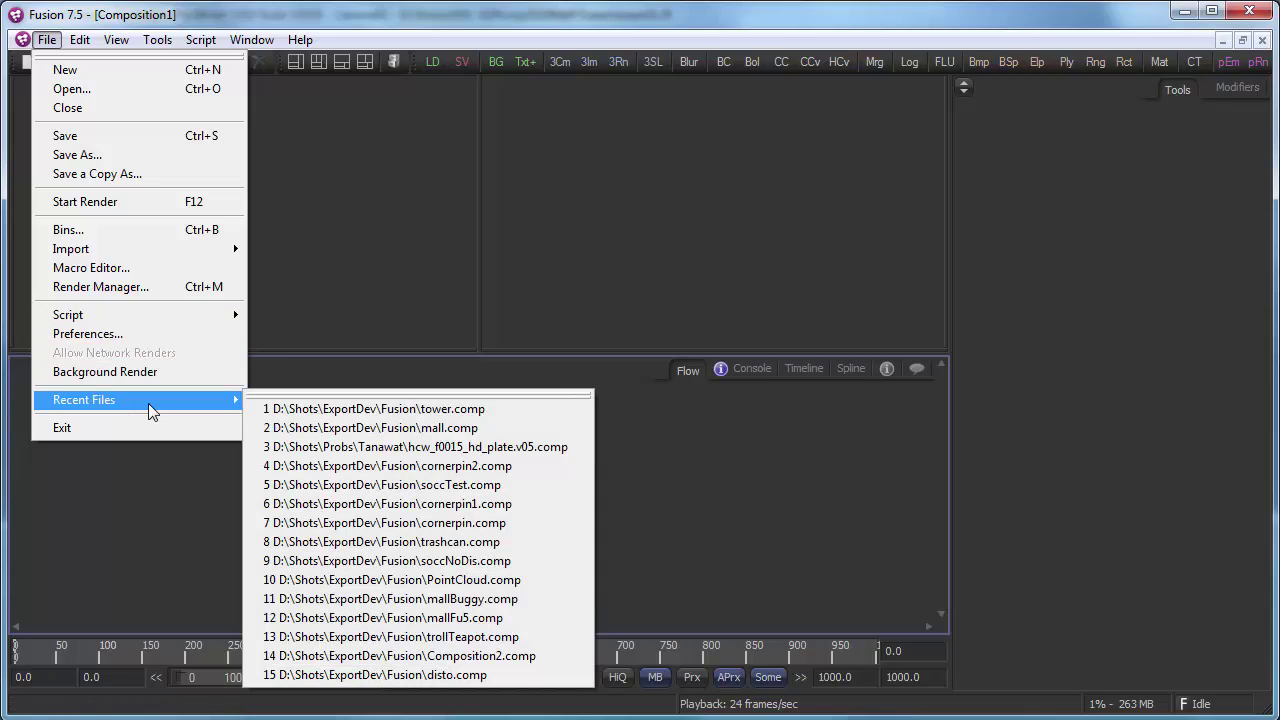
click(258, 408)
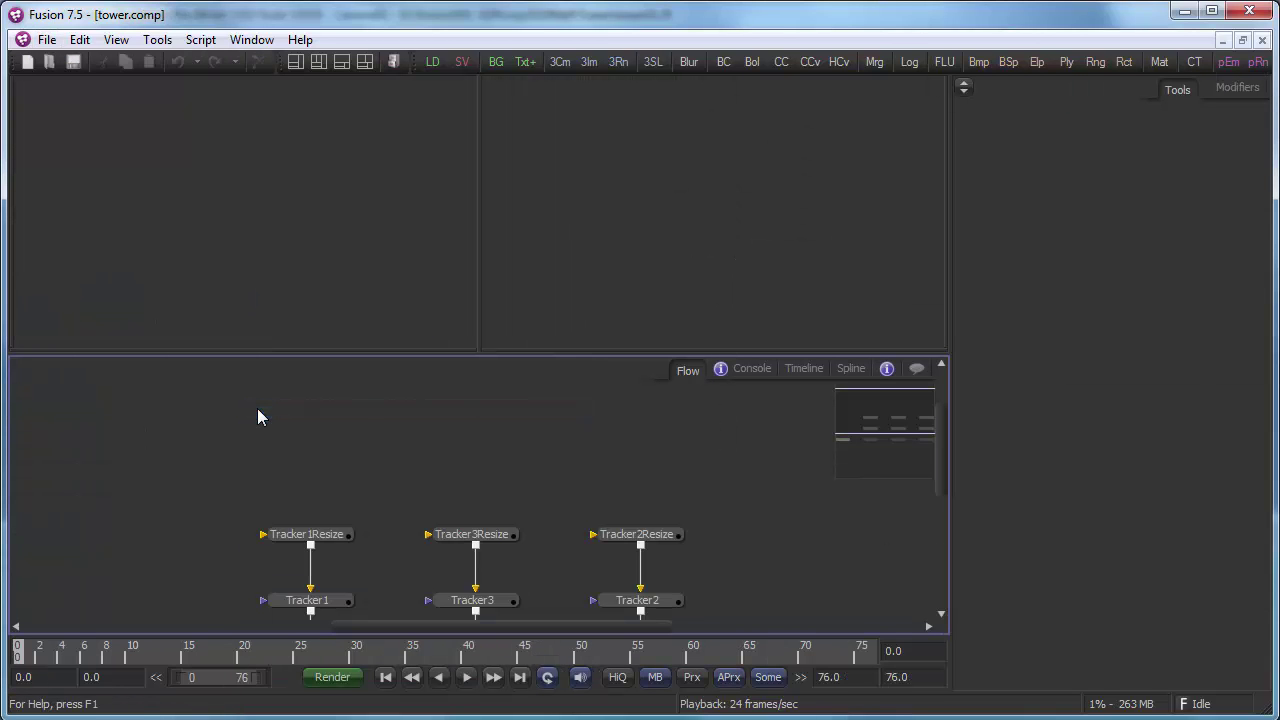
Step: Show Tracker2Merge's output in viewer 2, fitted to the window
drag(305, 458, 305, 347)
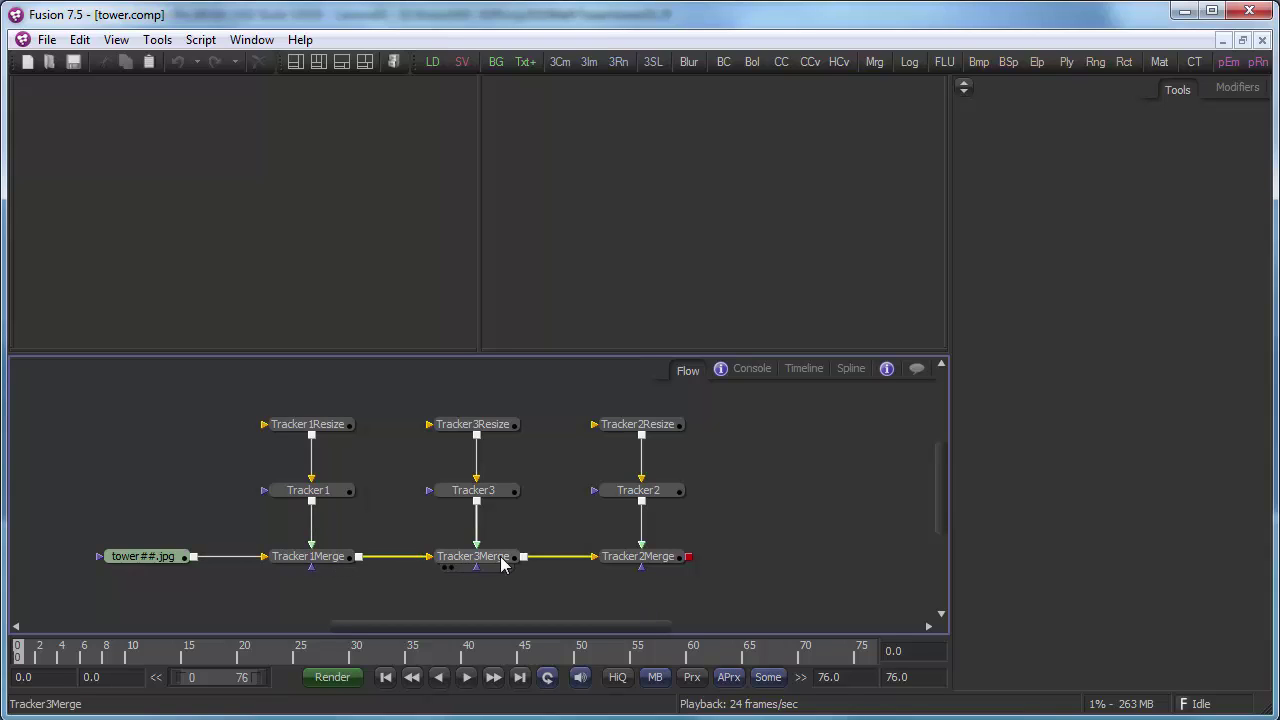
click(632, 560)
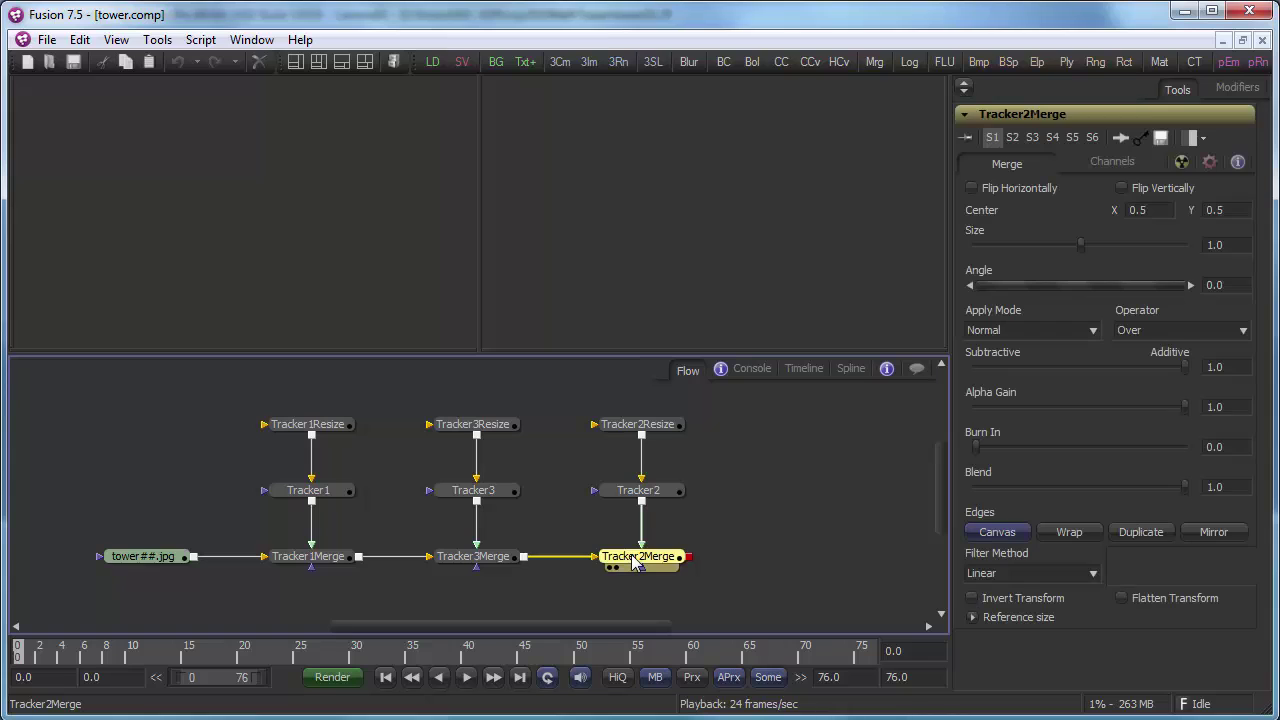
key(2)
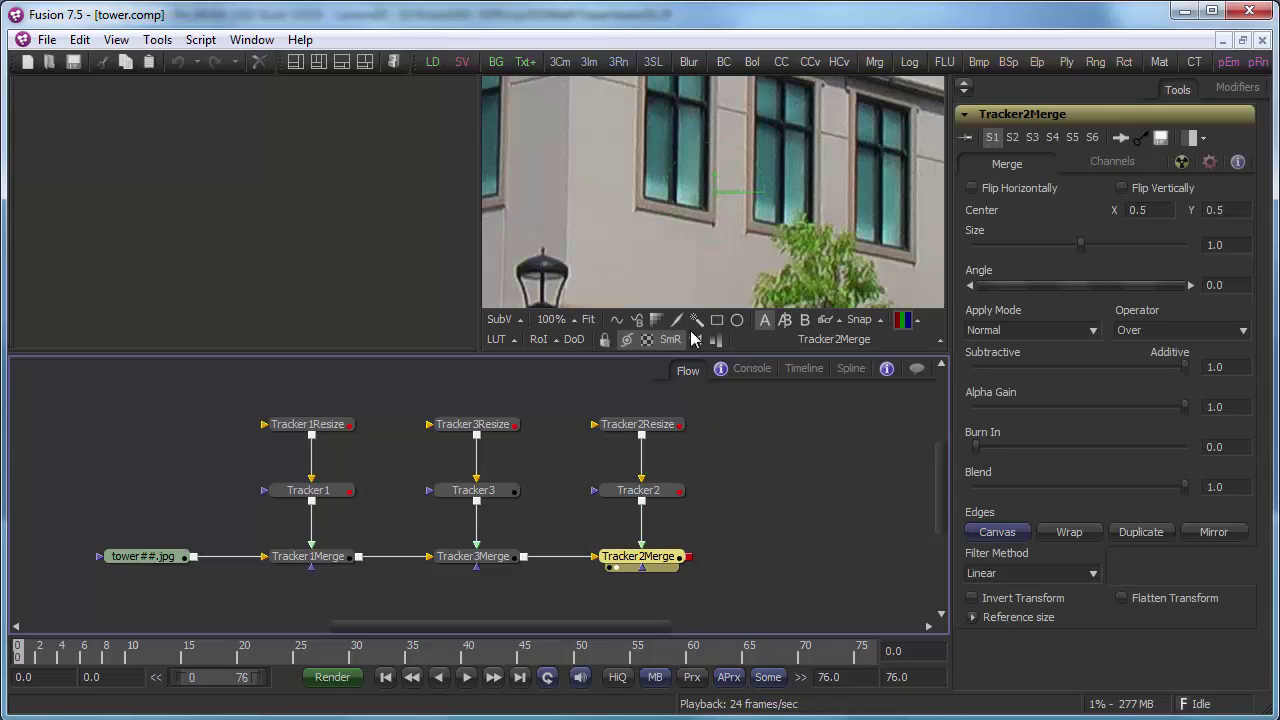
click(589, 320)
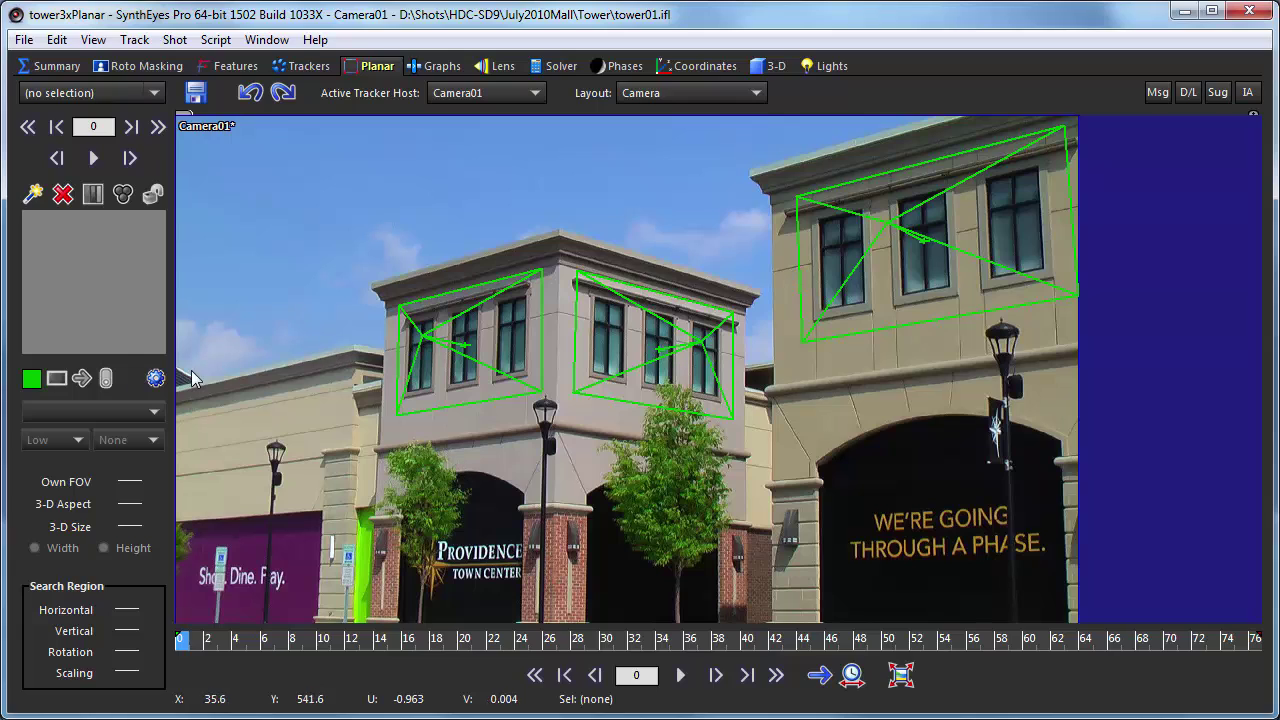
click(155, 378)
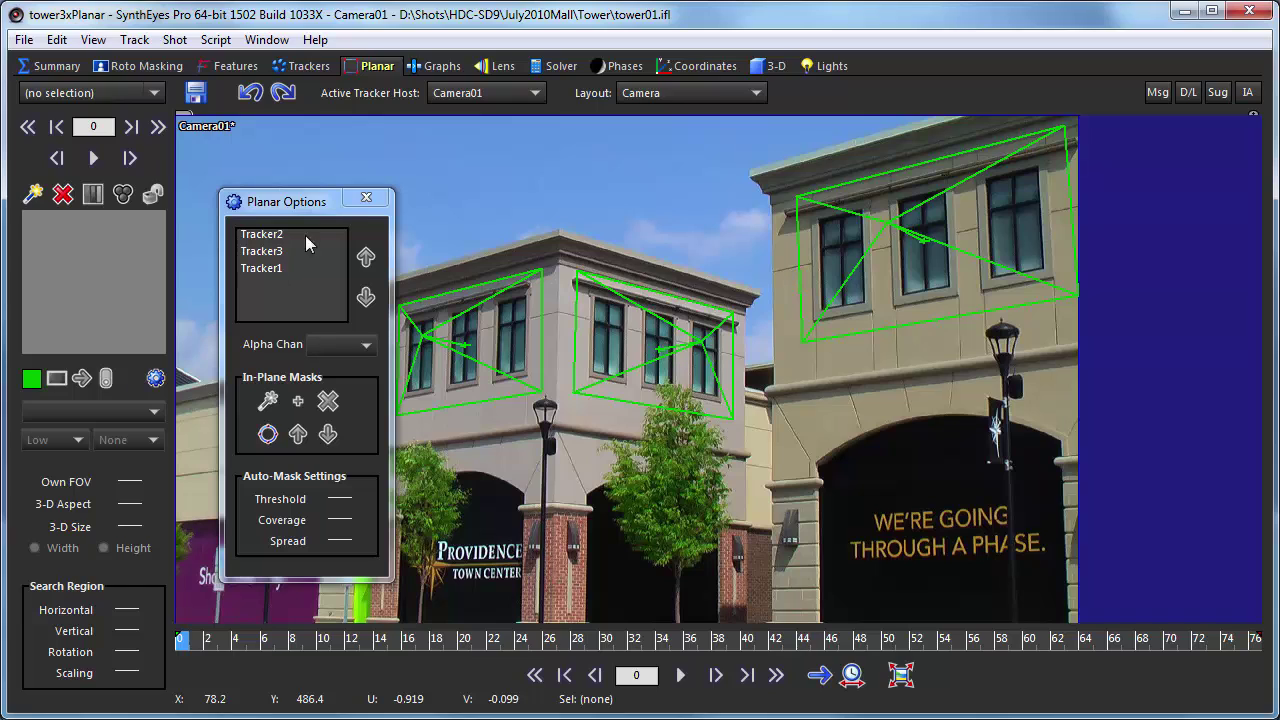
click(366, 201)
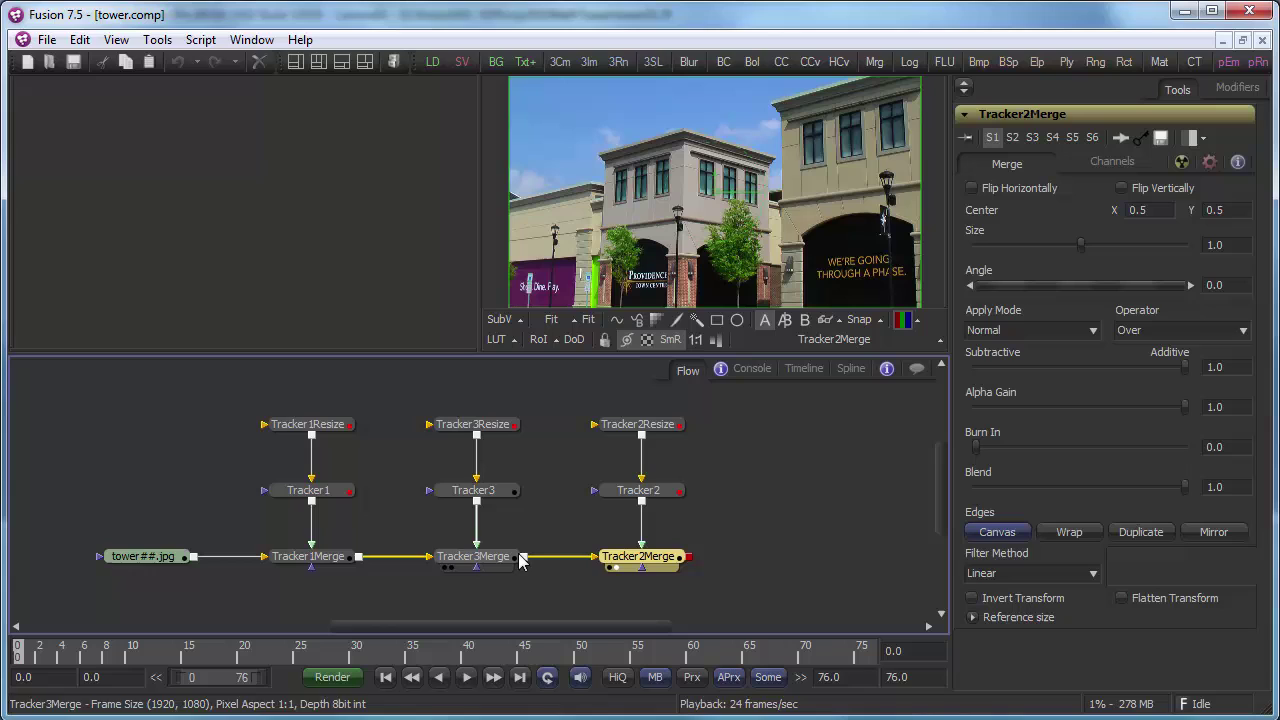
Step: Check Tracker2's corner pin by scrubbing and playing the shot, then select Tracker2Resize
click(623, 492)
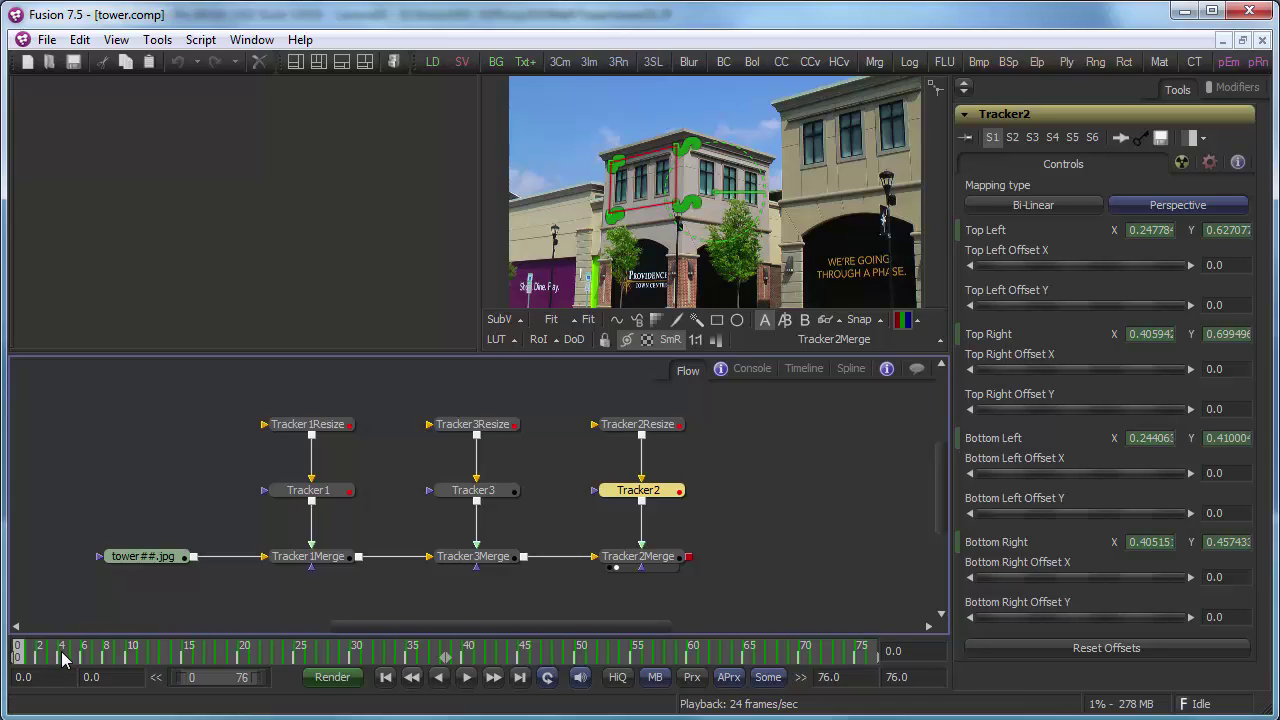
drag(62, 656, 368, 657)
key(space)
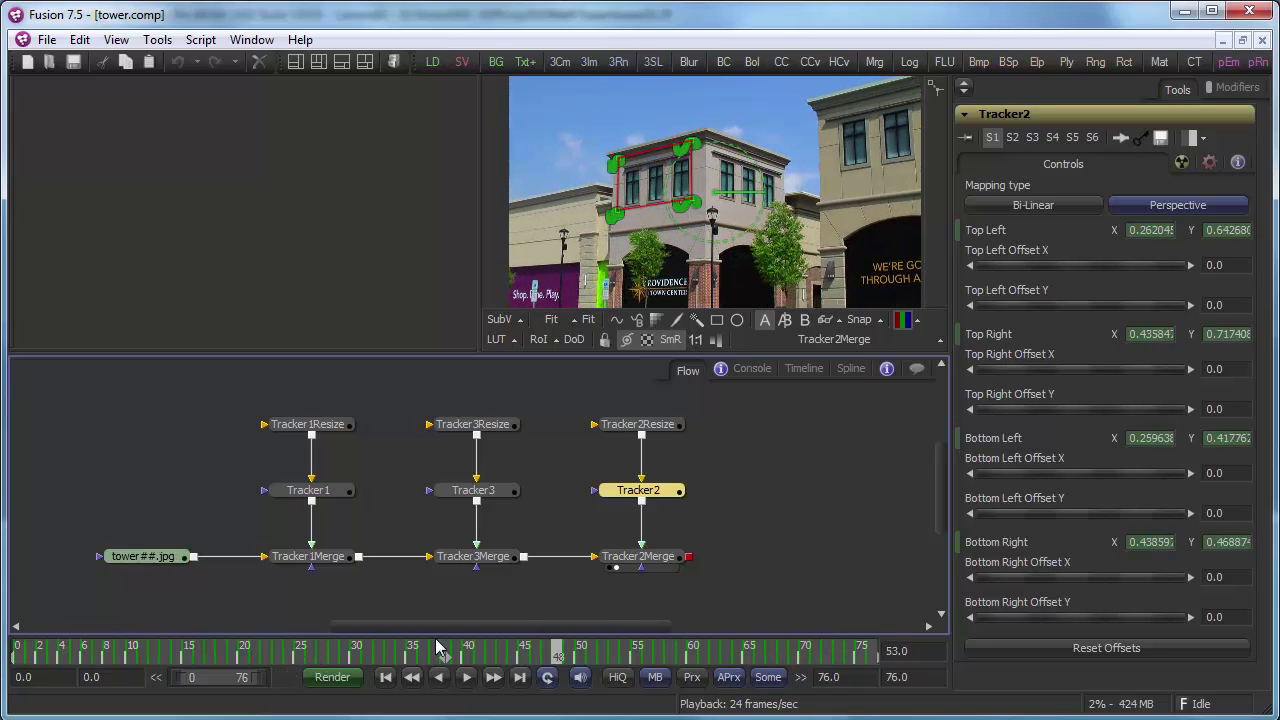
click(18, 660)
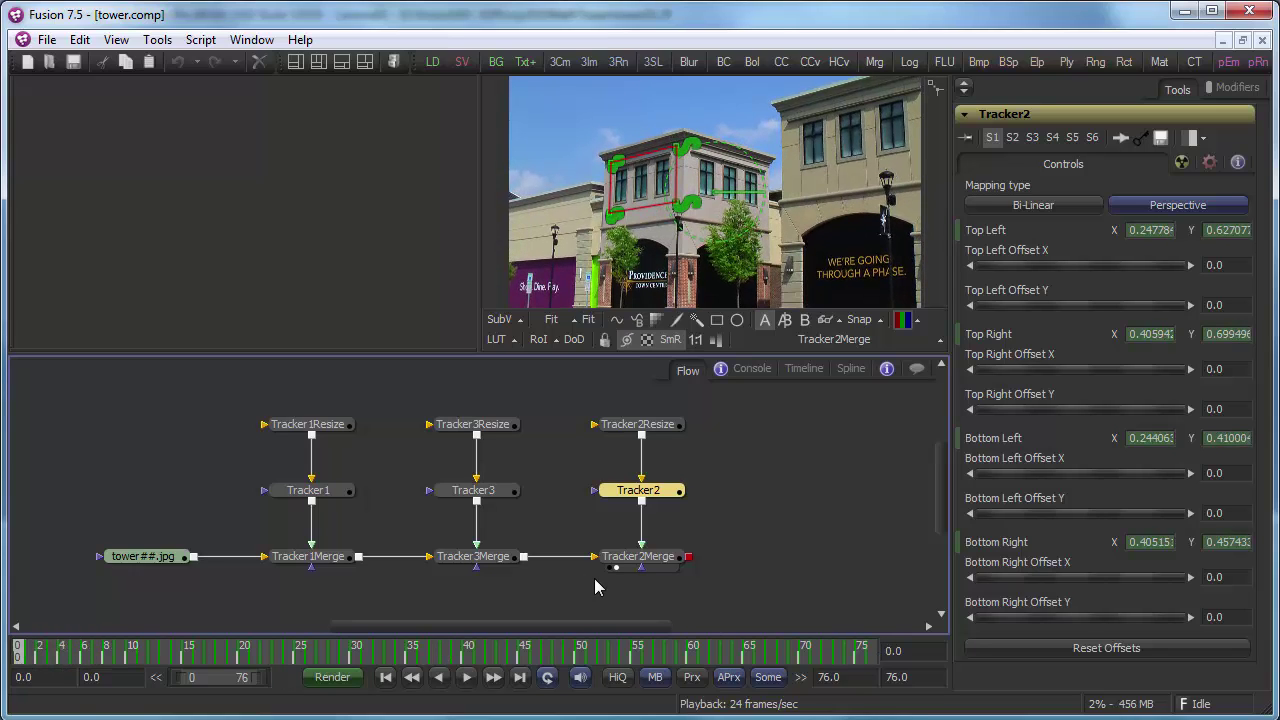
mouse_move(490, 565)
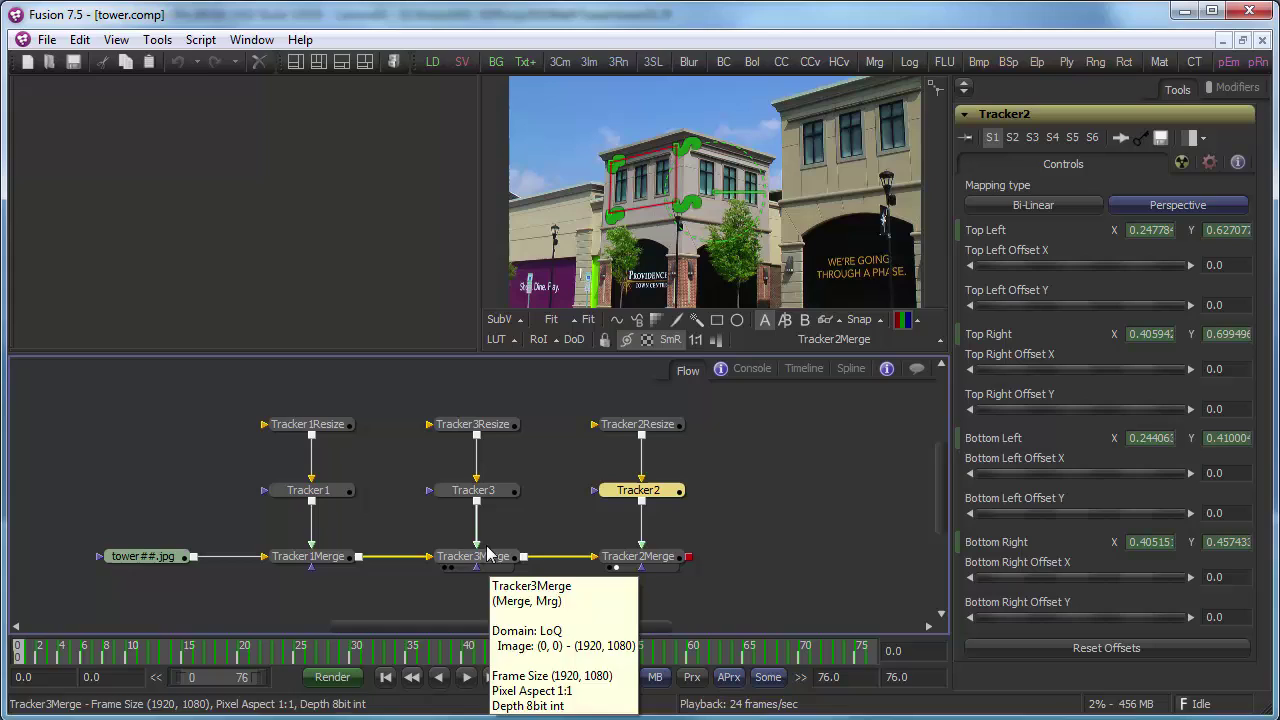
click(643, 428)
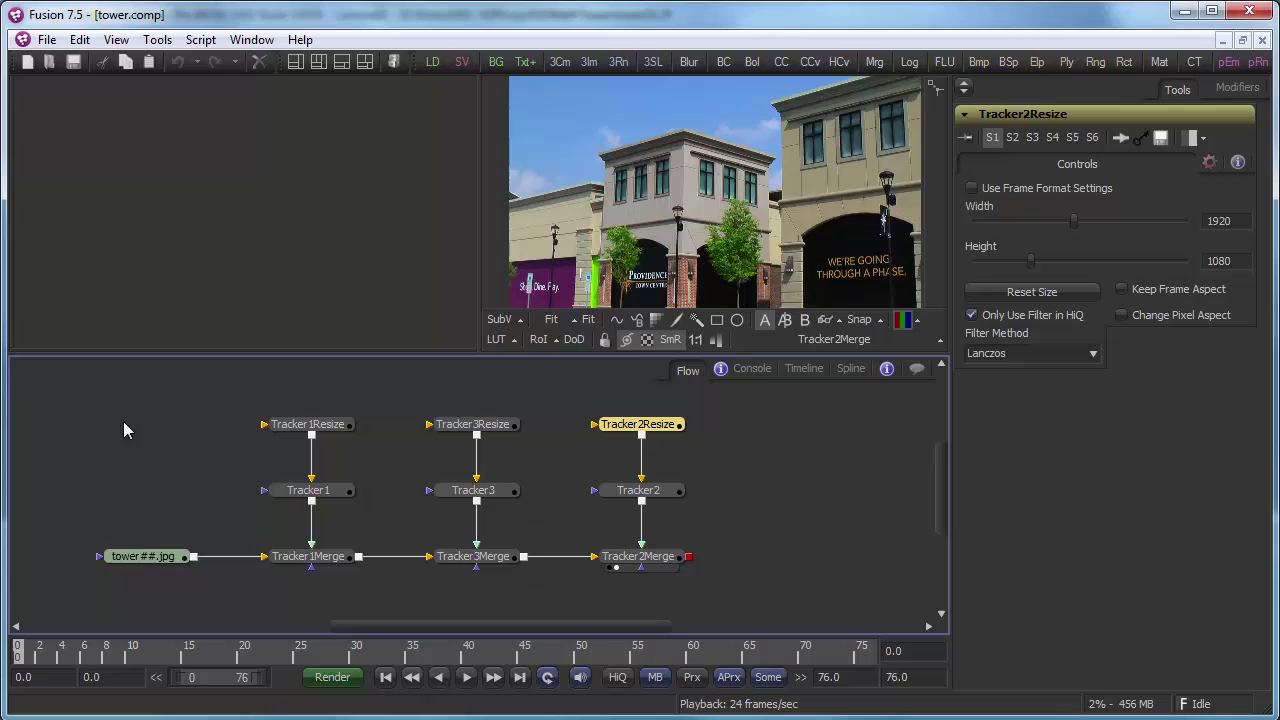
Step: Add a Loader reading ssontech.png, view it on the left, and enable Post-Multiply by Alpha
right_click(96, 389)
mouse_move(120, 392)
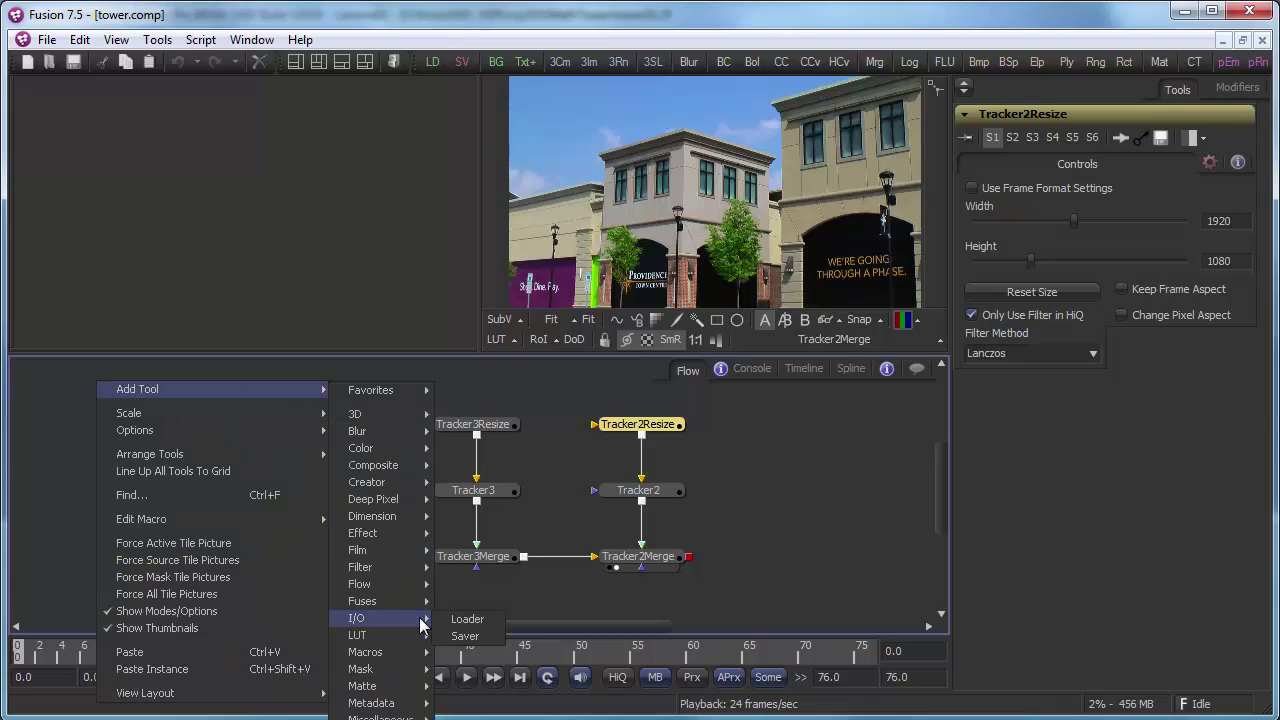
click(445, 621)
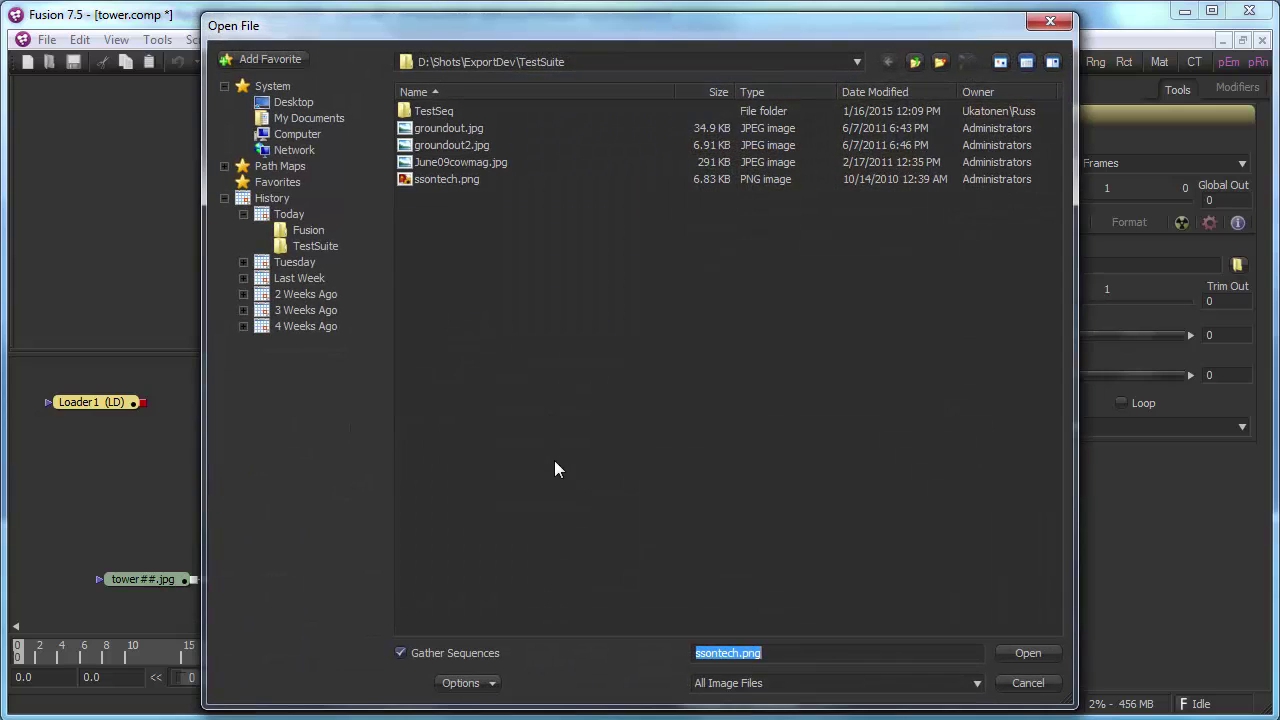
double_click(438, 176)
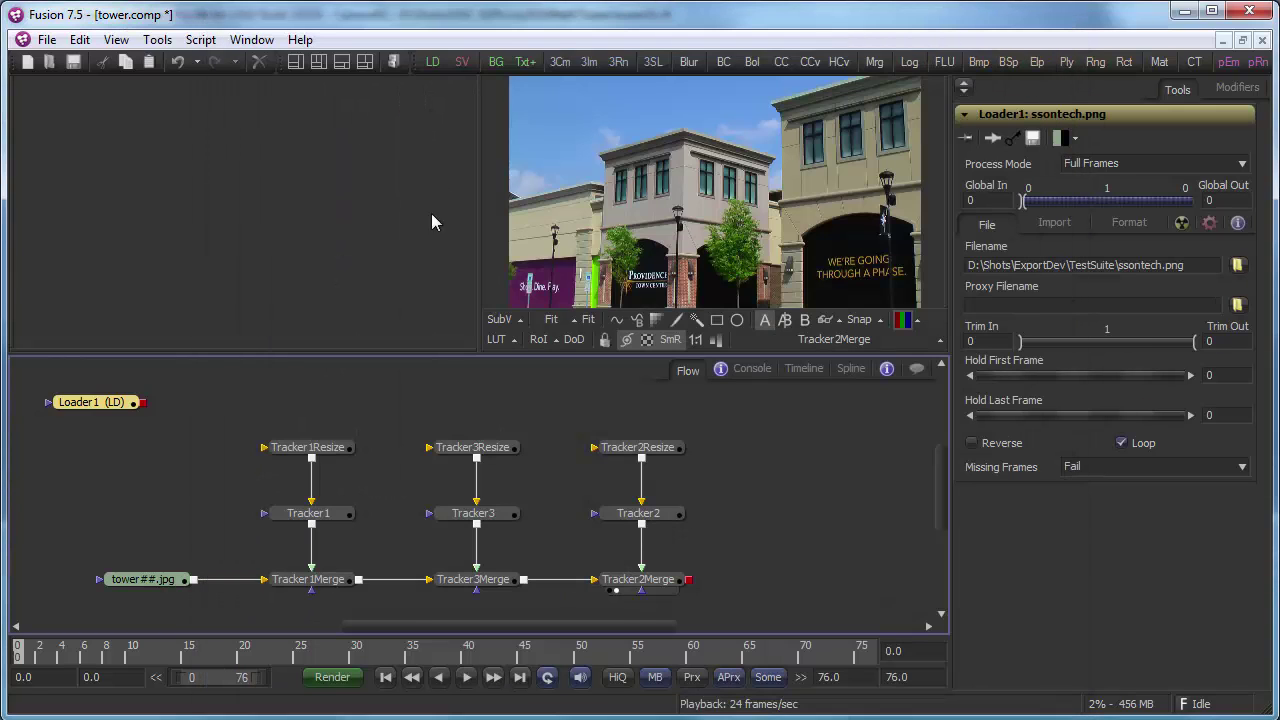
drag(84, 409, 149, 395)
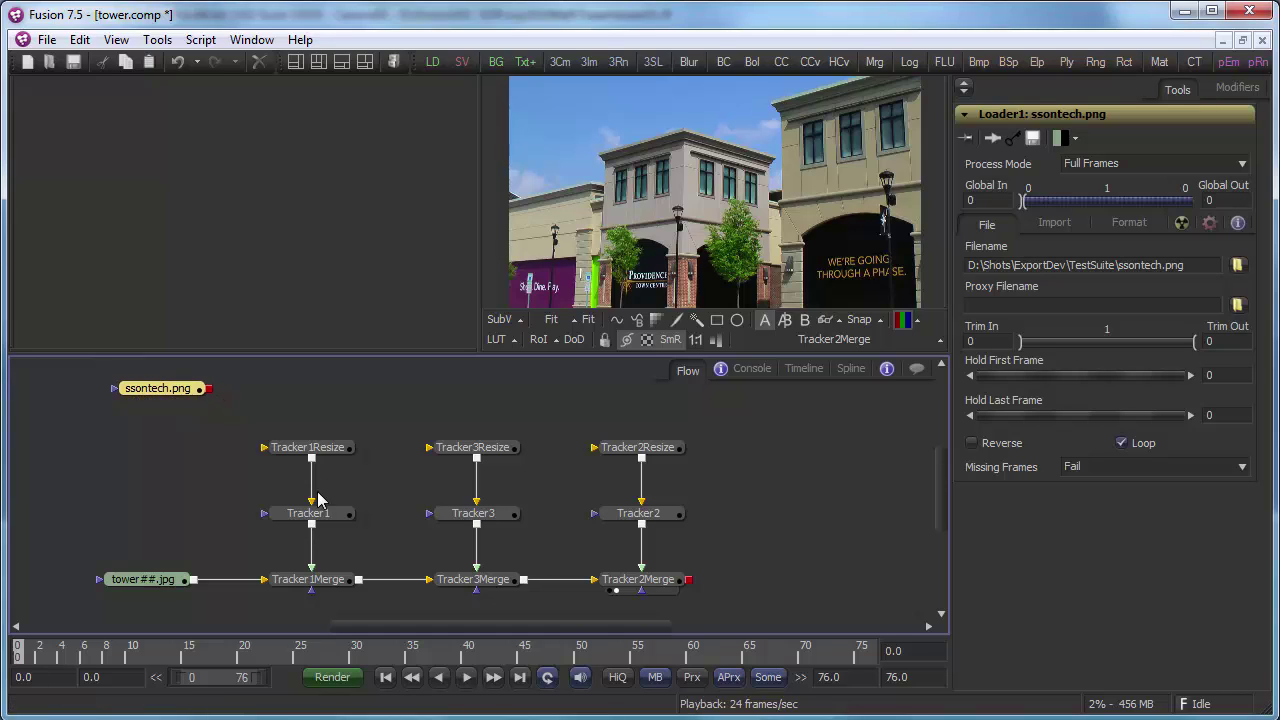
click(130, 399)
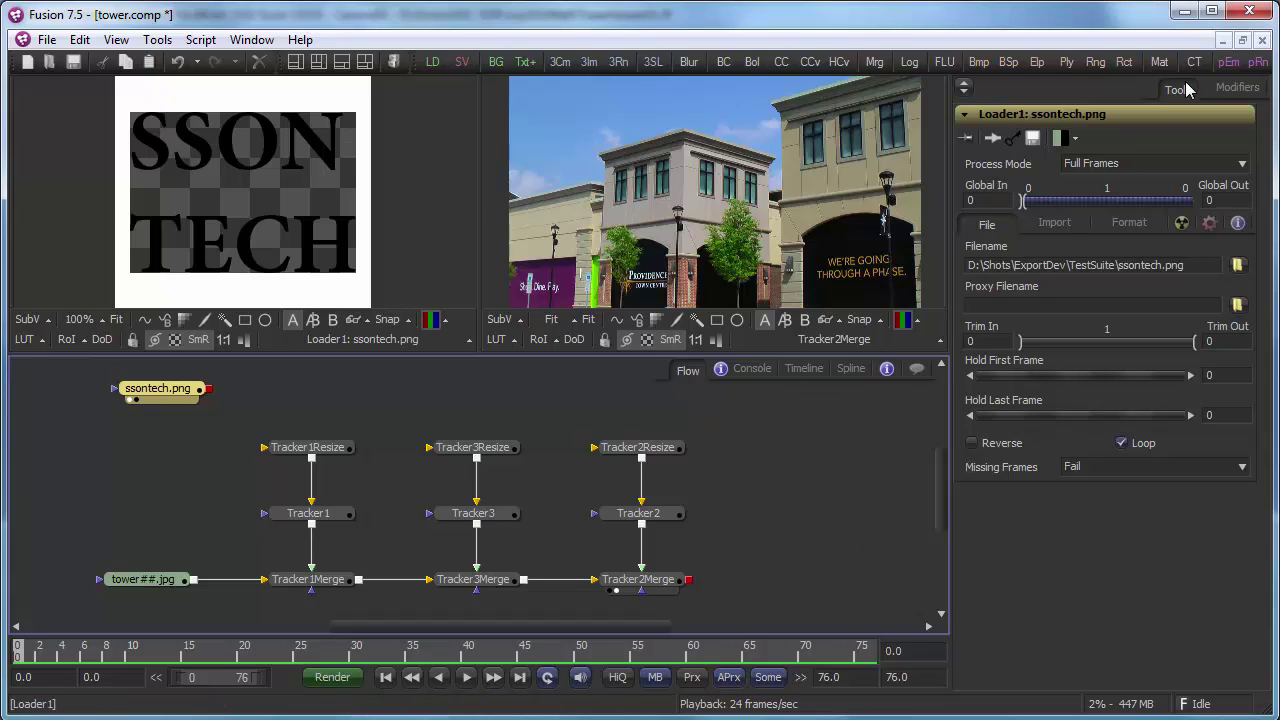
click(1050, 224)
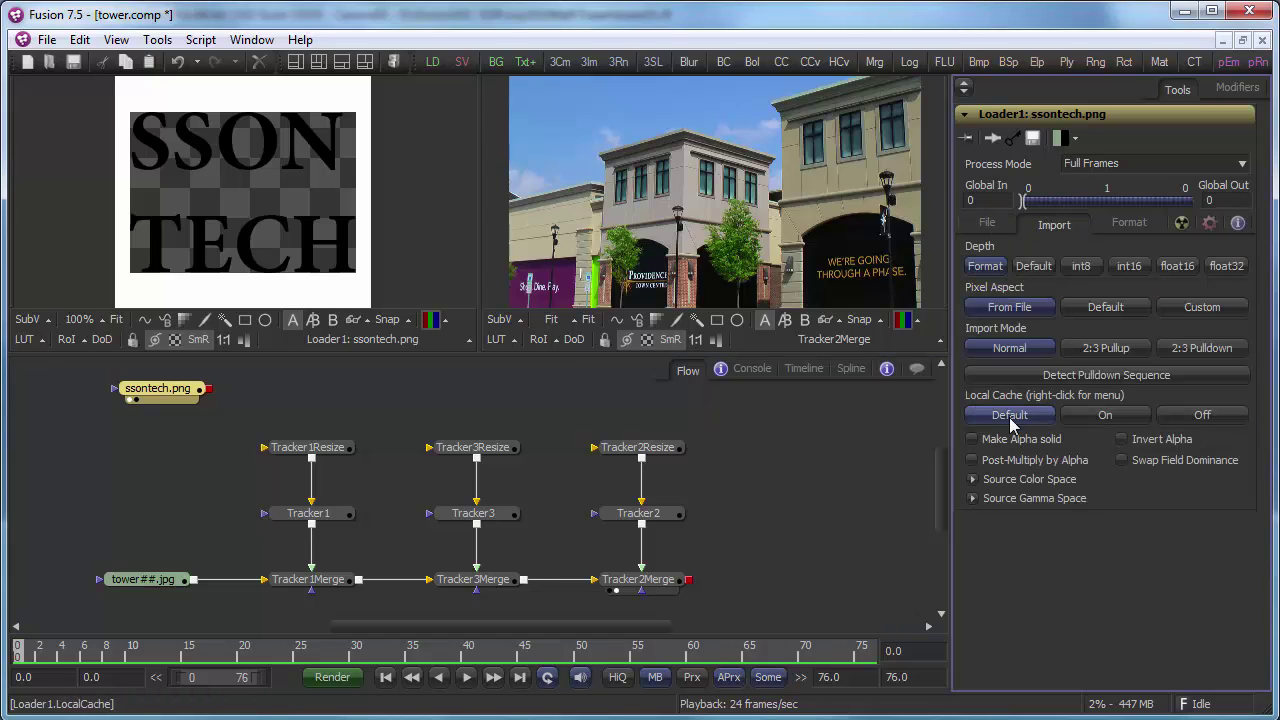
click(985, 461)
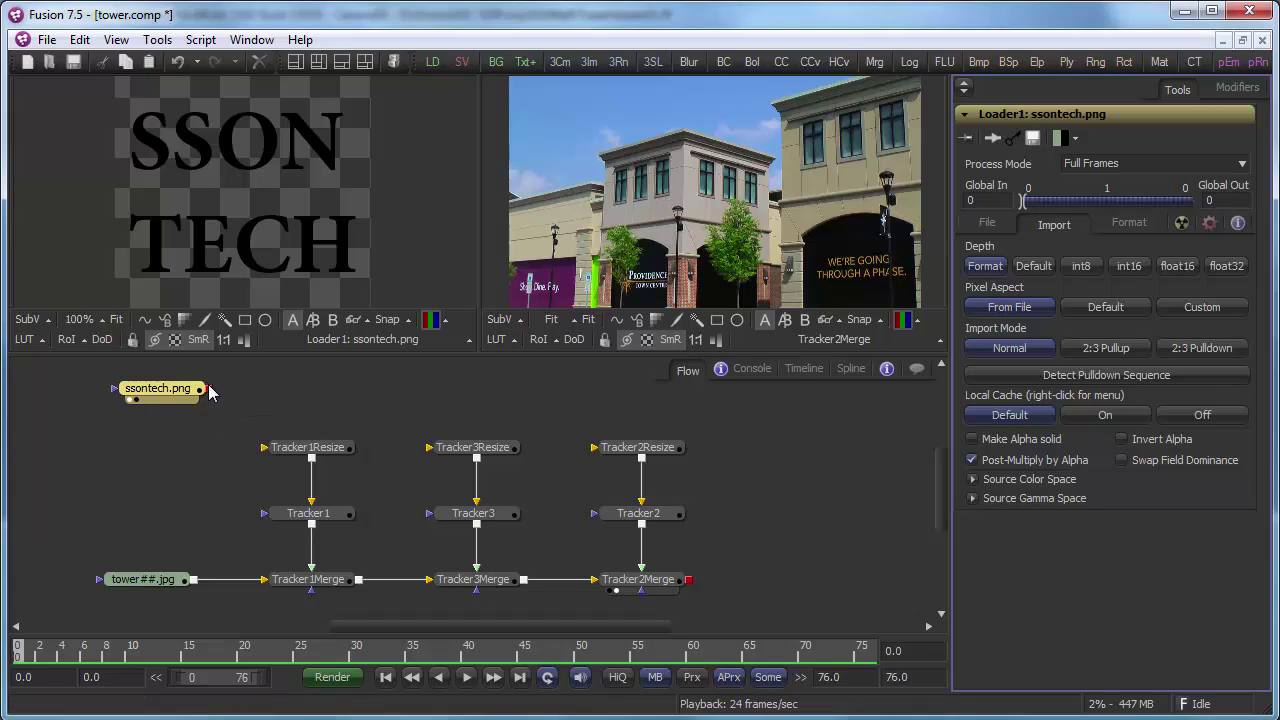
Step: Connect the ssontech.png Loader to Tracker1Resize, Tracker3Resize and Tracker2Resize, then scrub later frames
drag(209, 385, 270, 455)
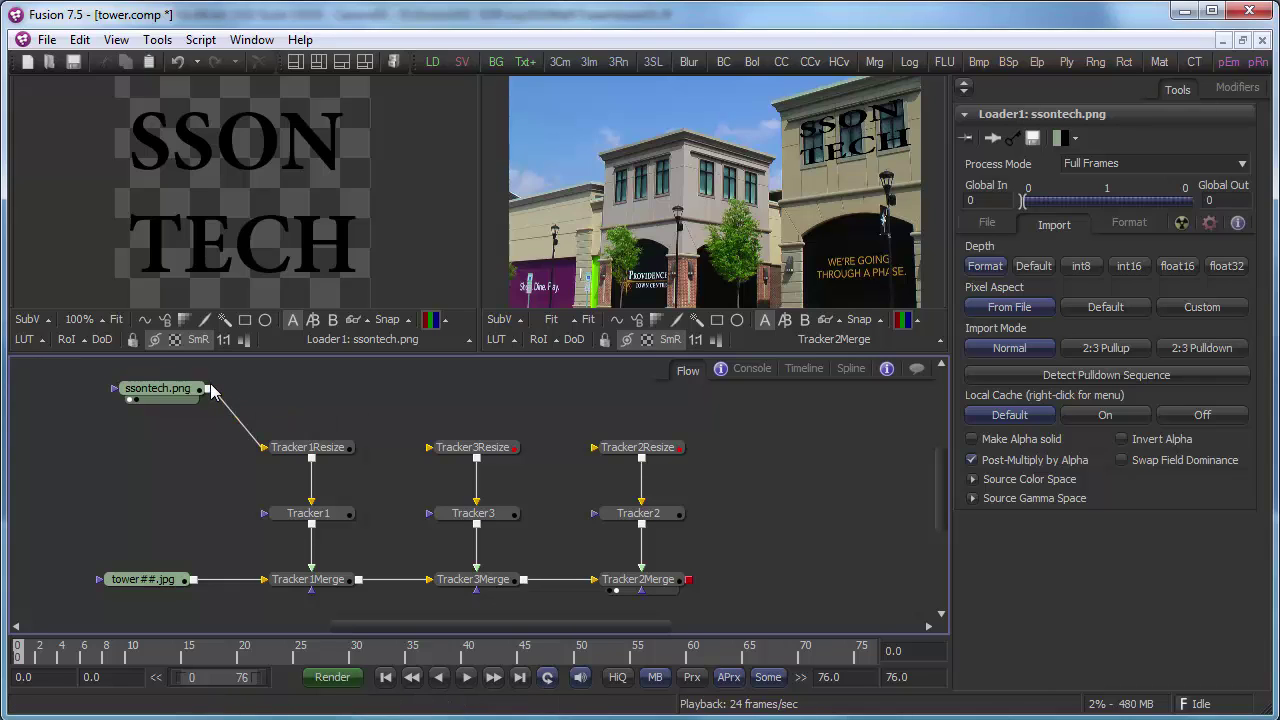
drag(209, 389, 424, 455)
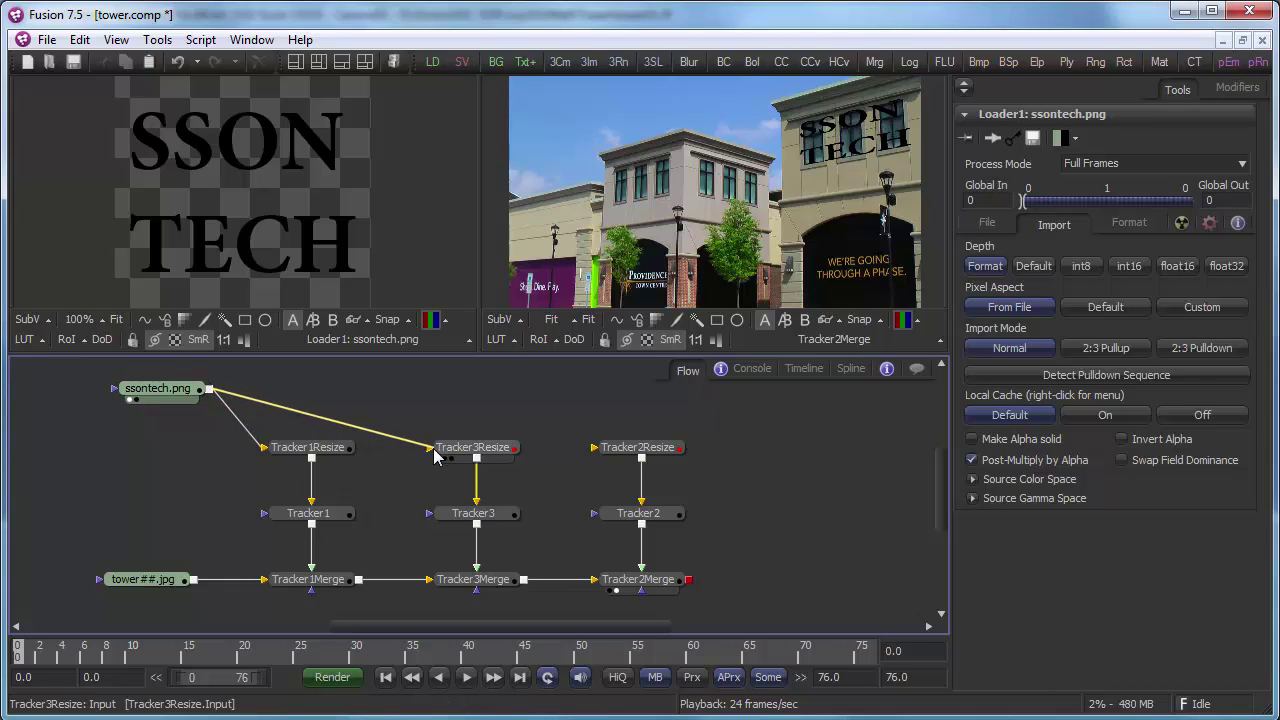
drag(209, 389, 591, 455)
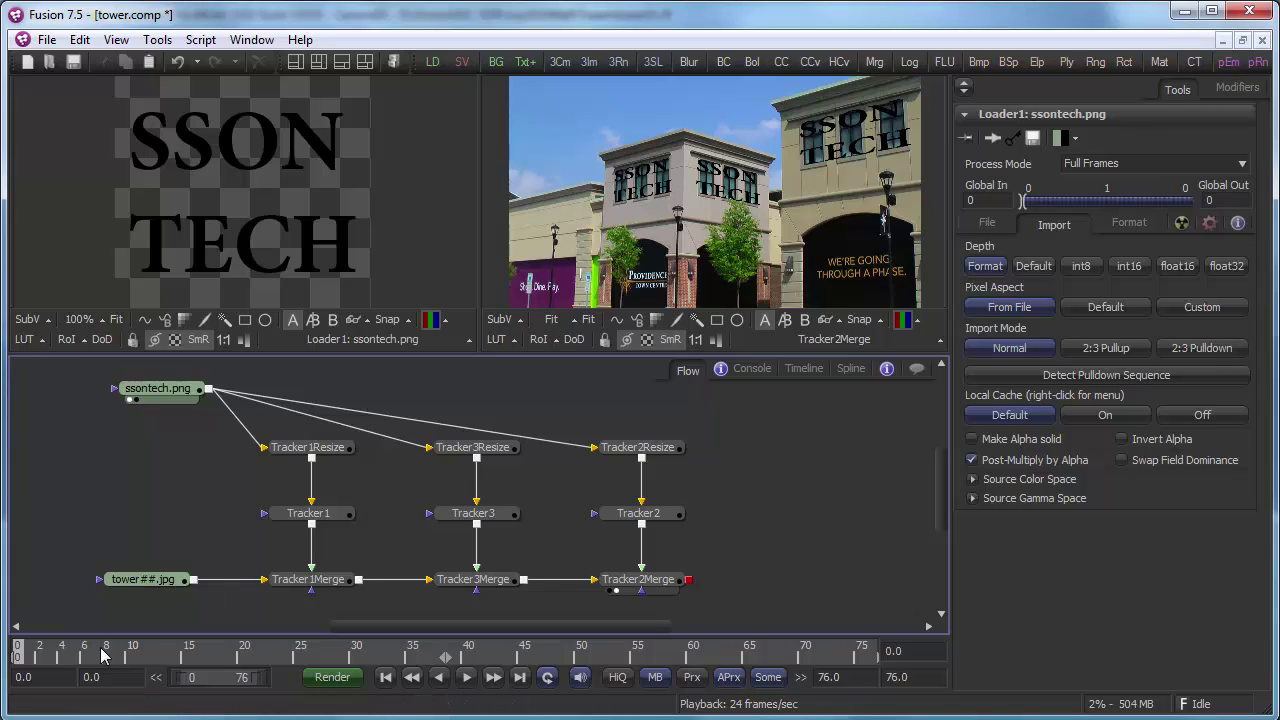
drag(82, 656, 627, 654)
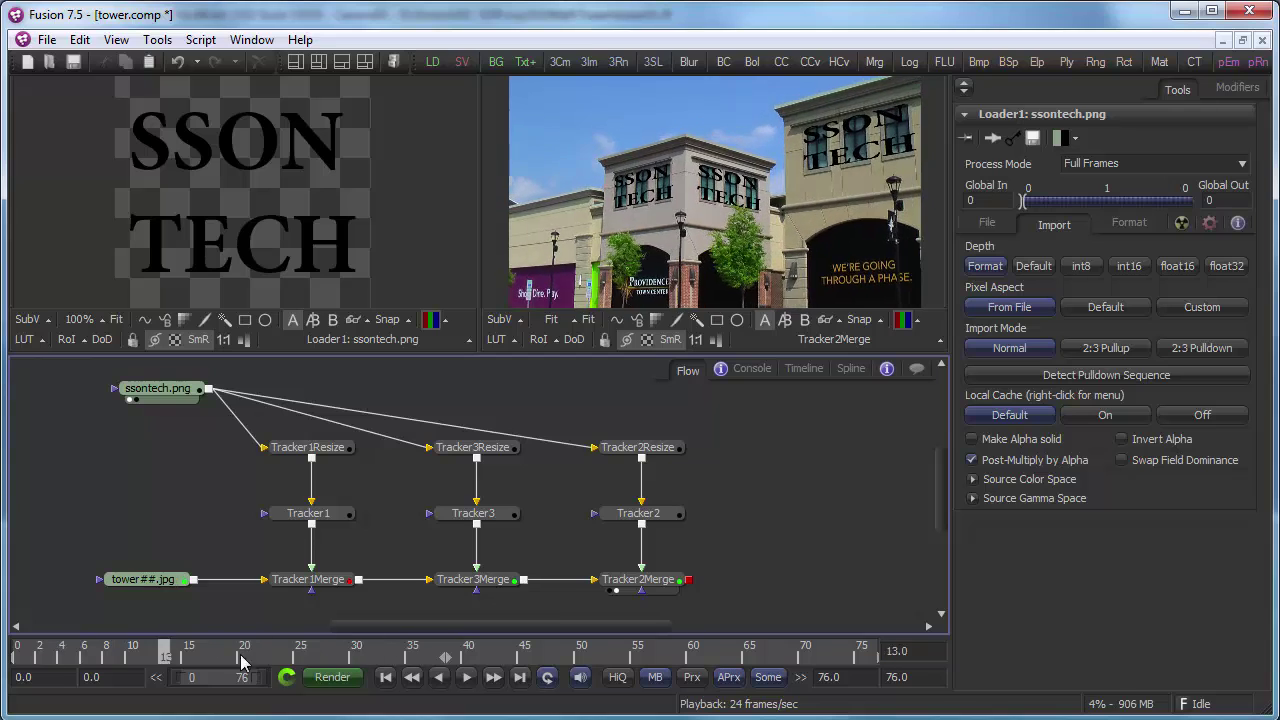
Step: Zoom the viewer to 200% and compare Tracker2's Bi-Linear and Perspective mapping, keeping Perspective
click(574, 320)
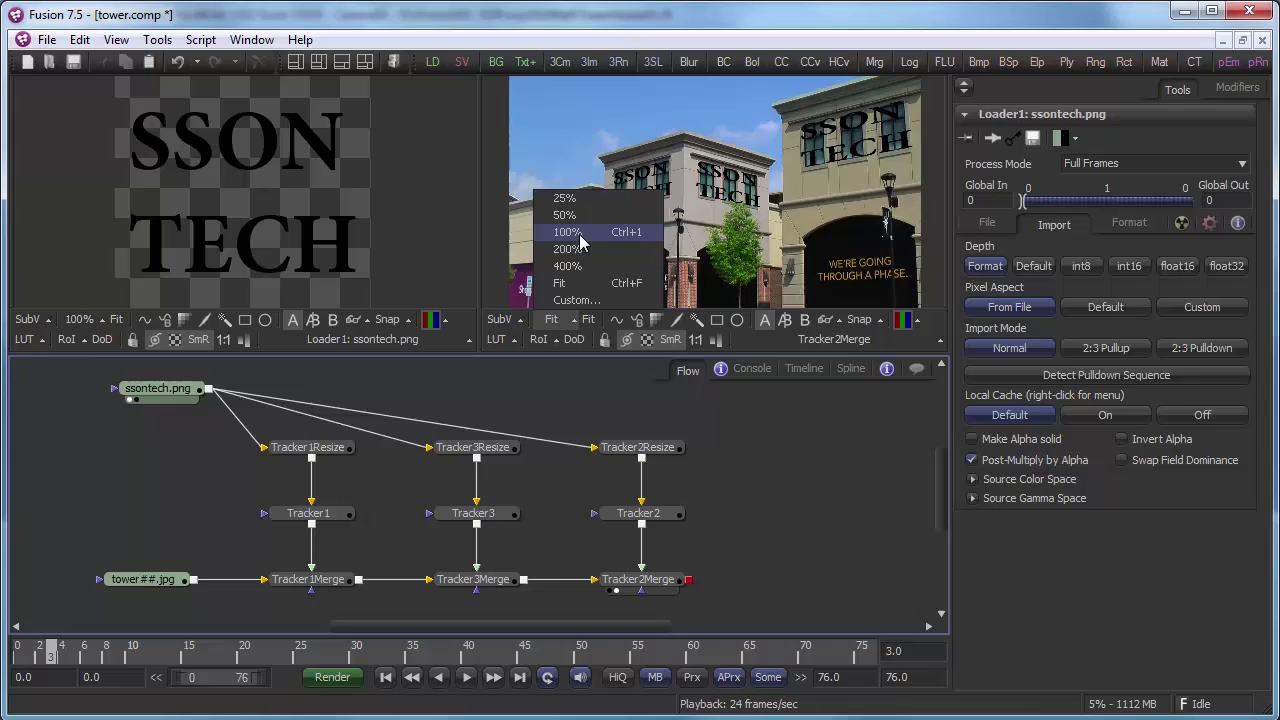
click(580, 249)
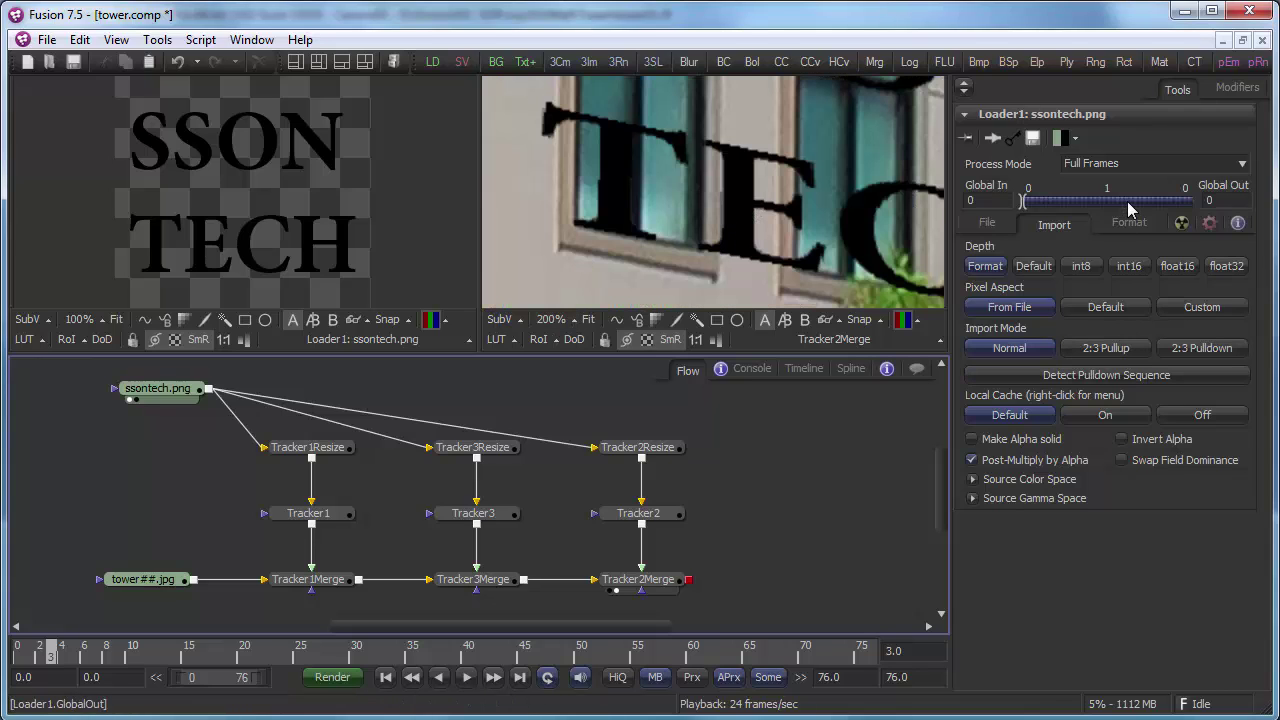
click(645, 517)
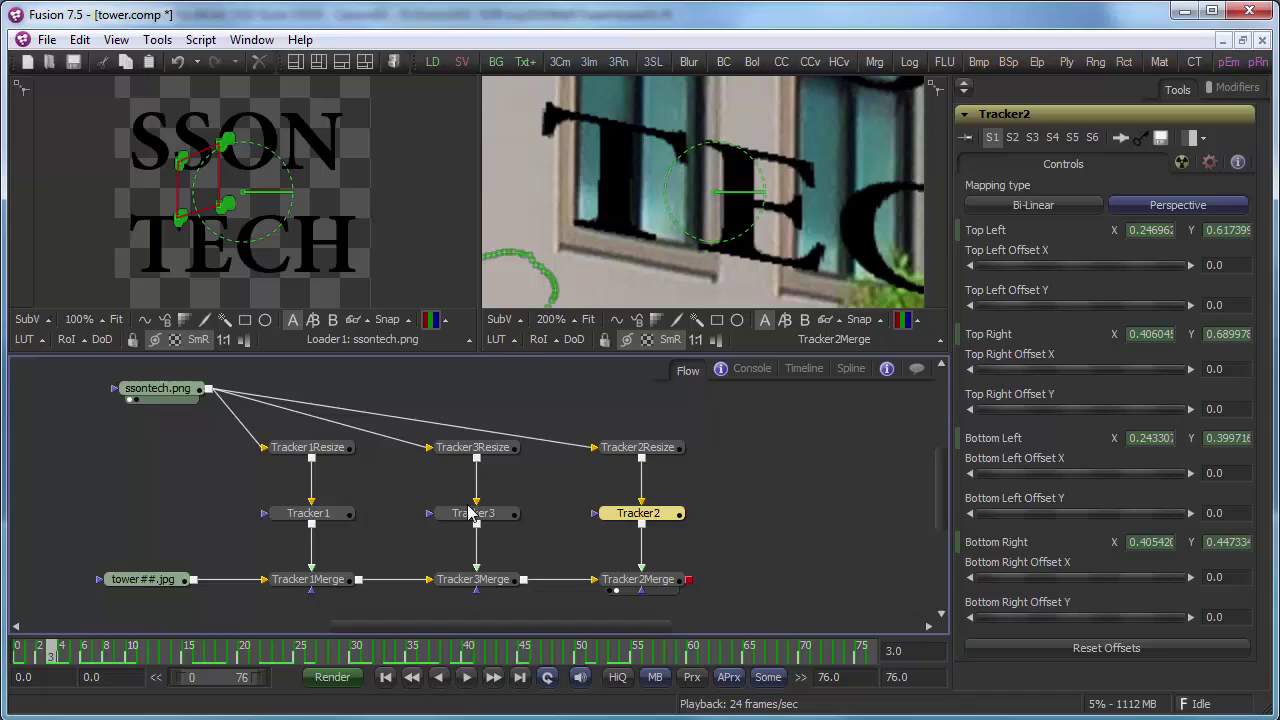
click(1033, 207)
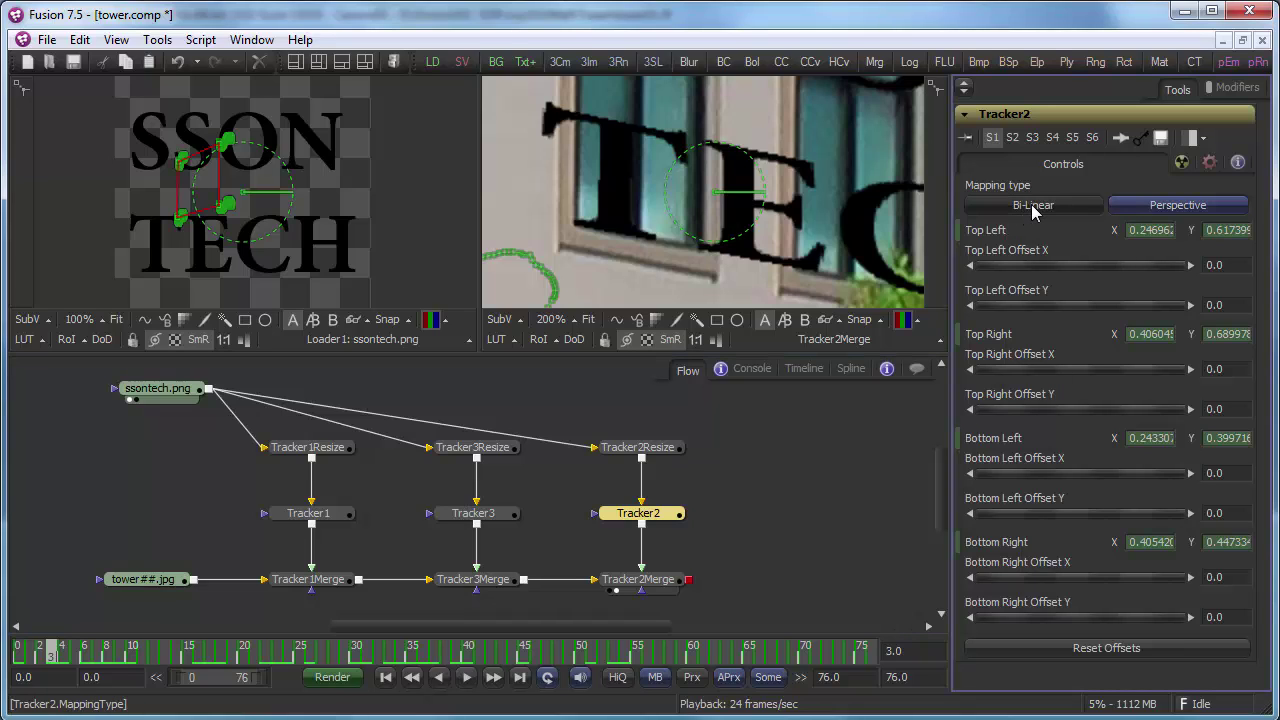
click(1137, 206)
Step: Toggle Tracker3 between Bi-Linear and Perspective mapping, leaving it on Perspective
click(476, 514)
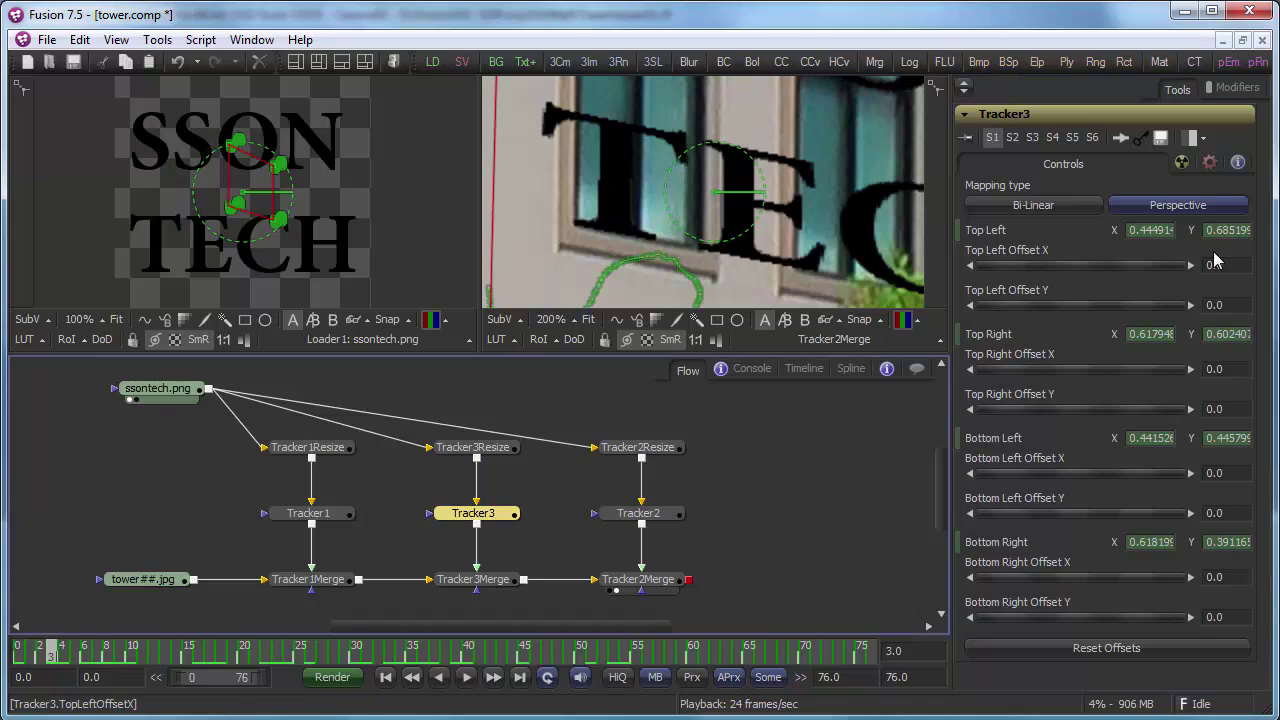
click(1062, 206)
click(1142, 203)
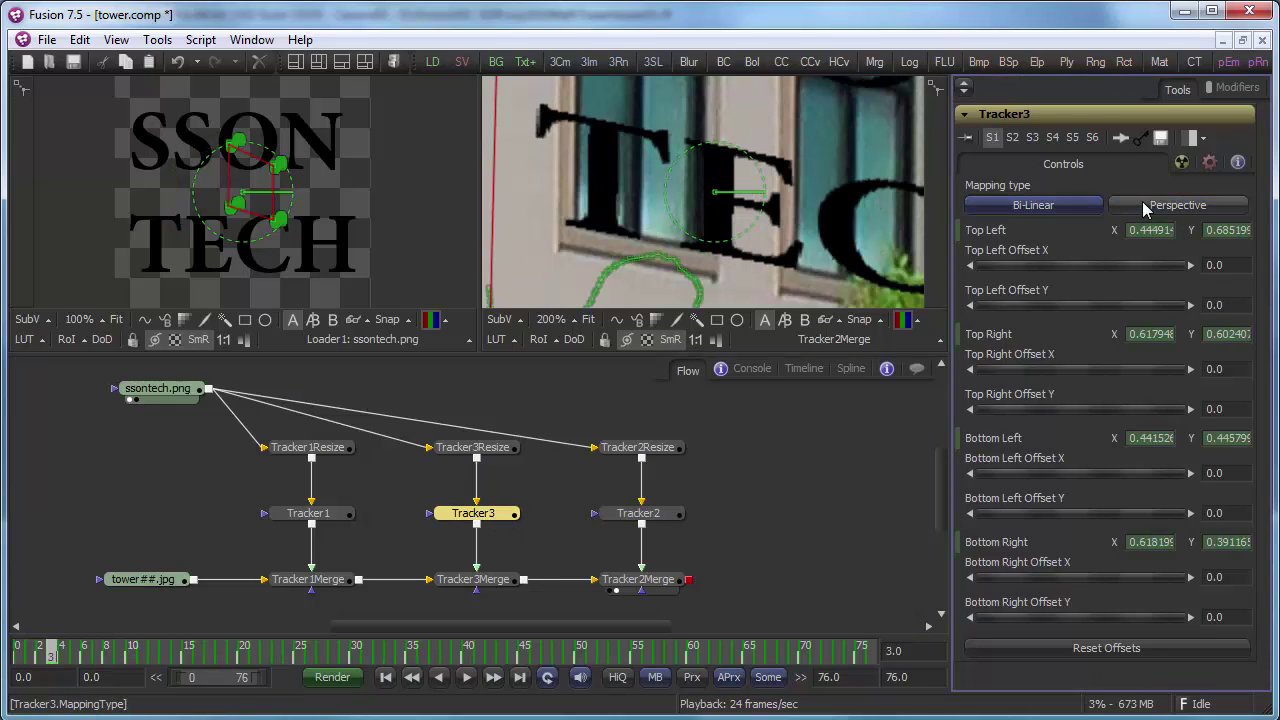
click(1071, 206)
click(1126, 206)
click(1058, 206)
click(1122, 206)
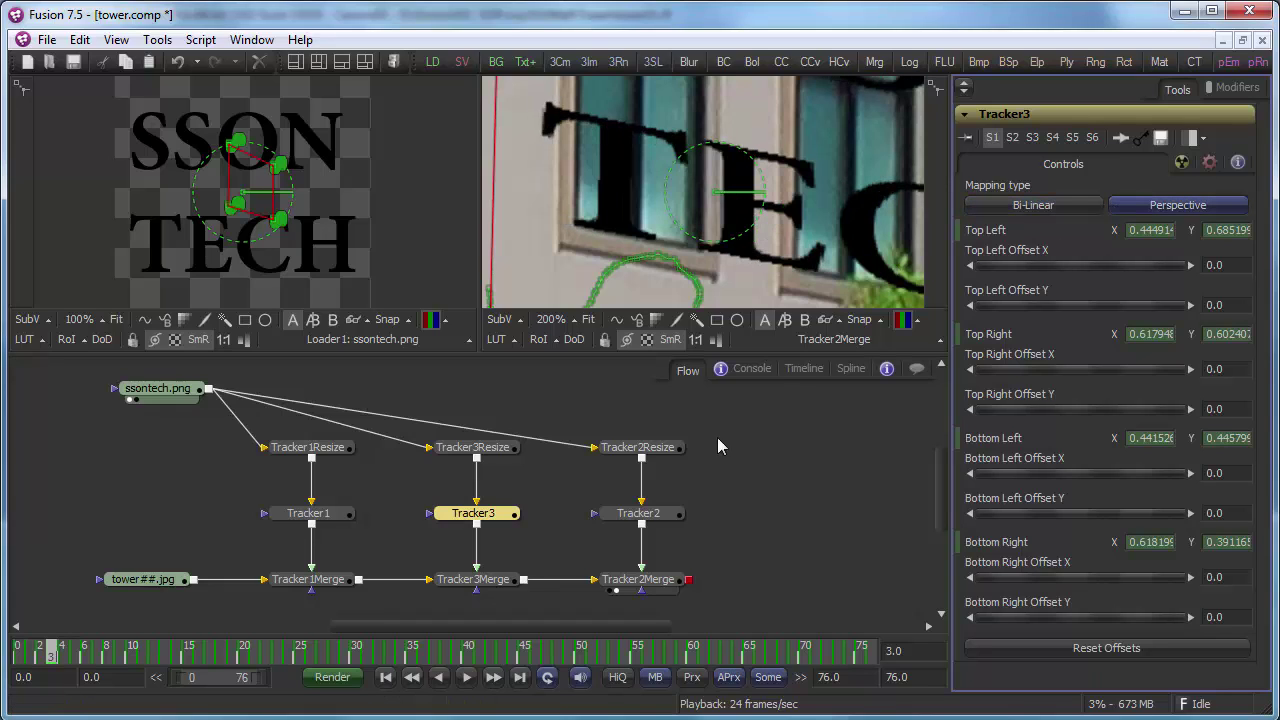
Step: Fit the tower image in the viewer and play back the composite with the pinned logos
click(589, 320)
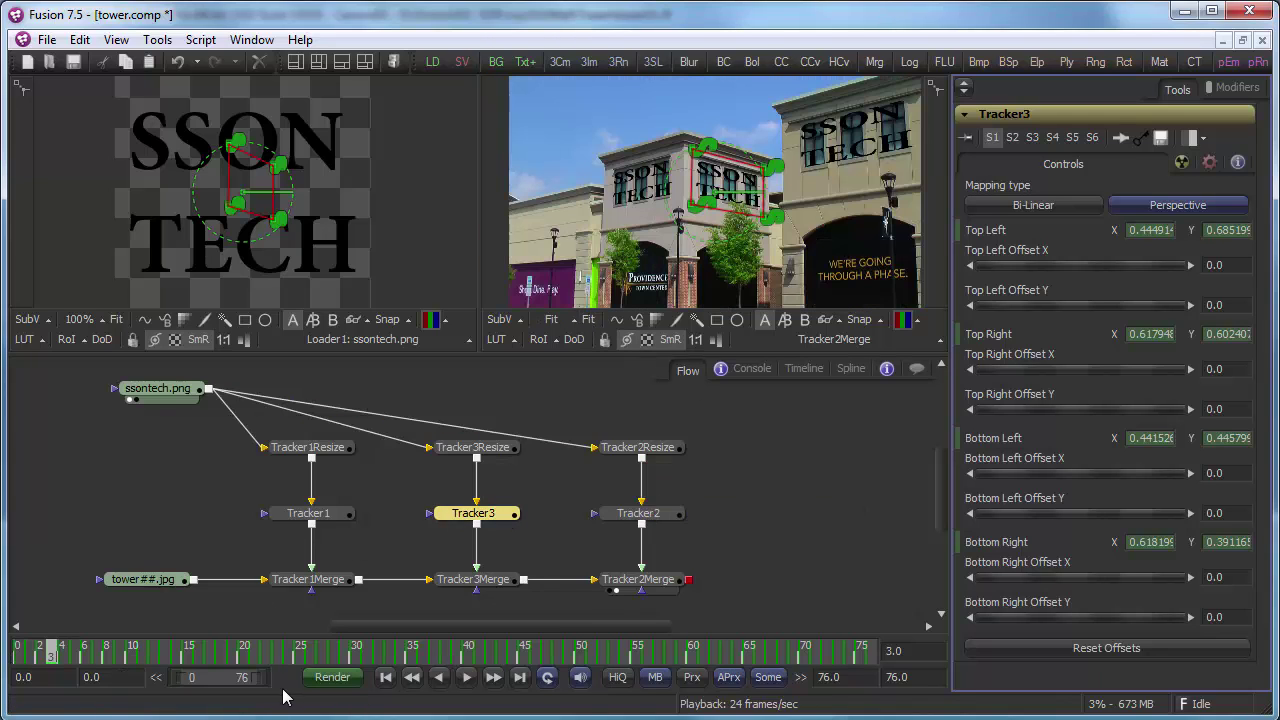
click(465, 678)
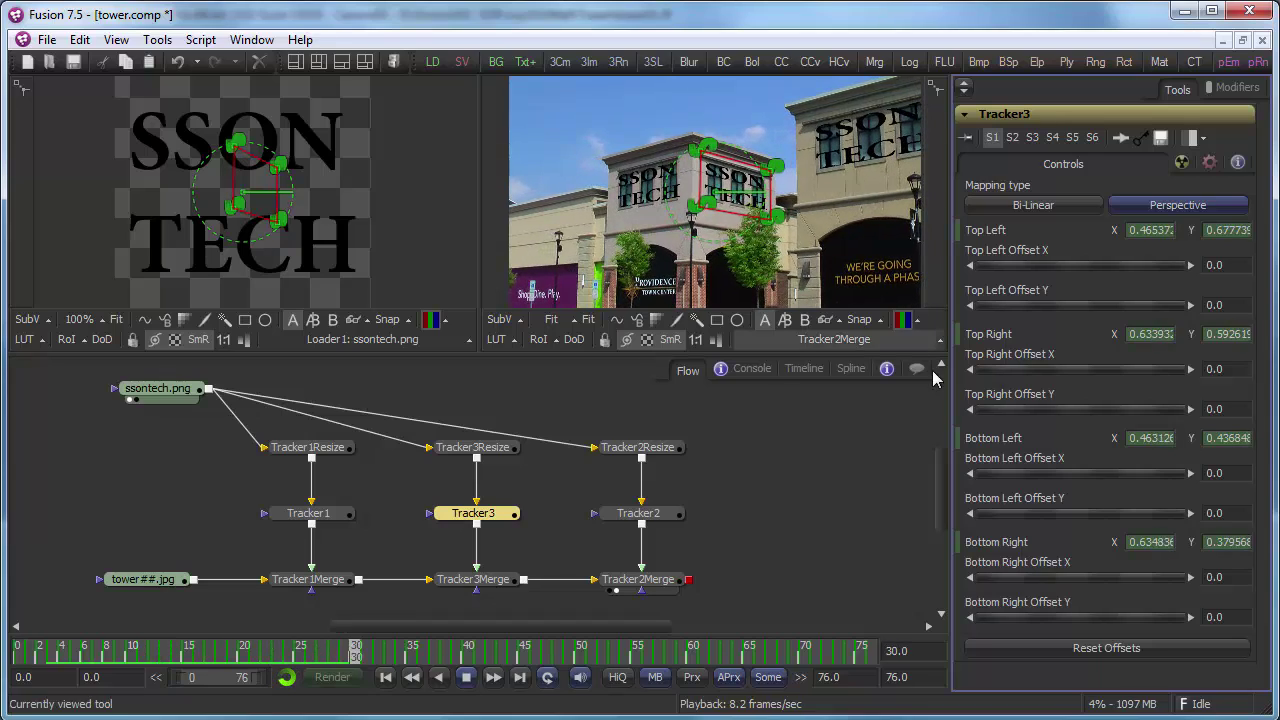
click(655, 580)
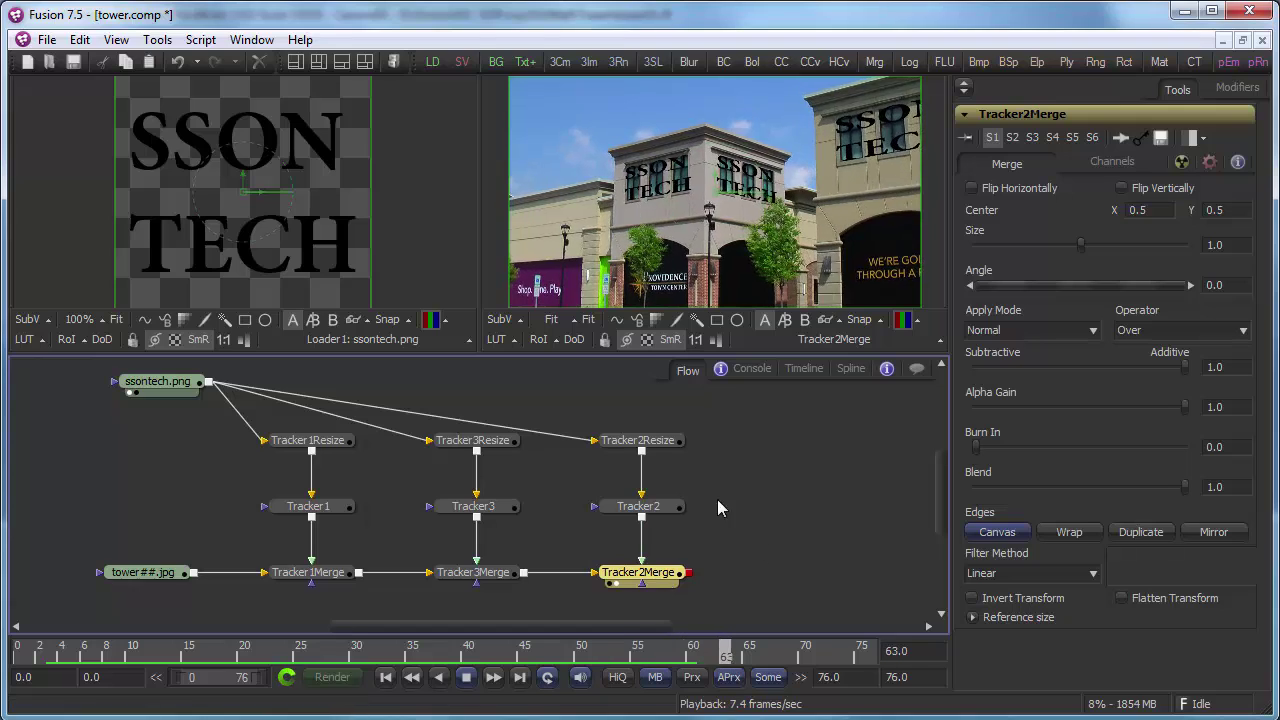